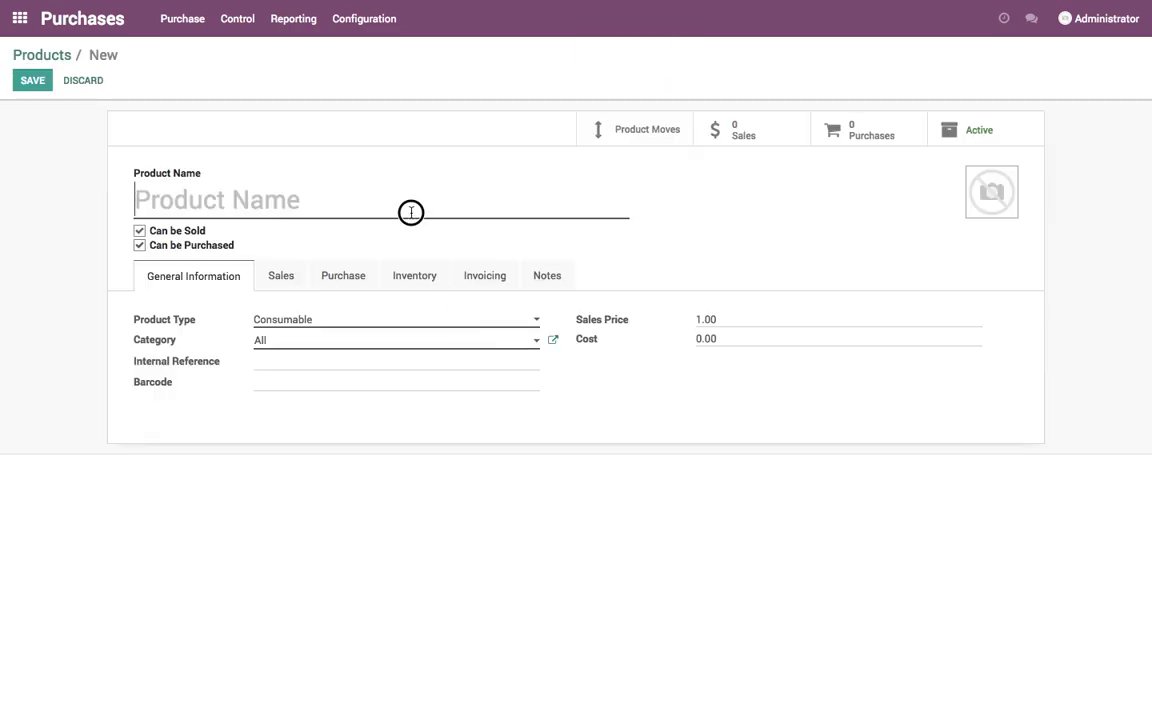
Step: Add the laptop picture as the new product's image and name the product Laptop
left_click(411, 212)
left_click(975, 176)
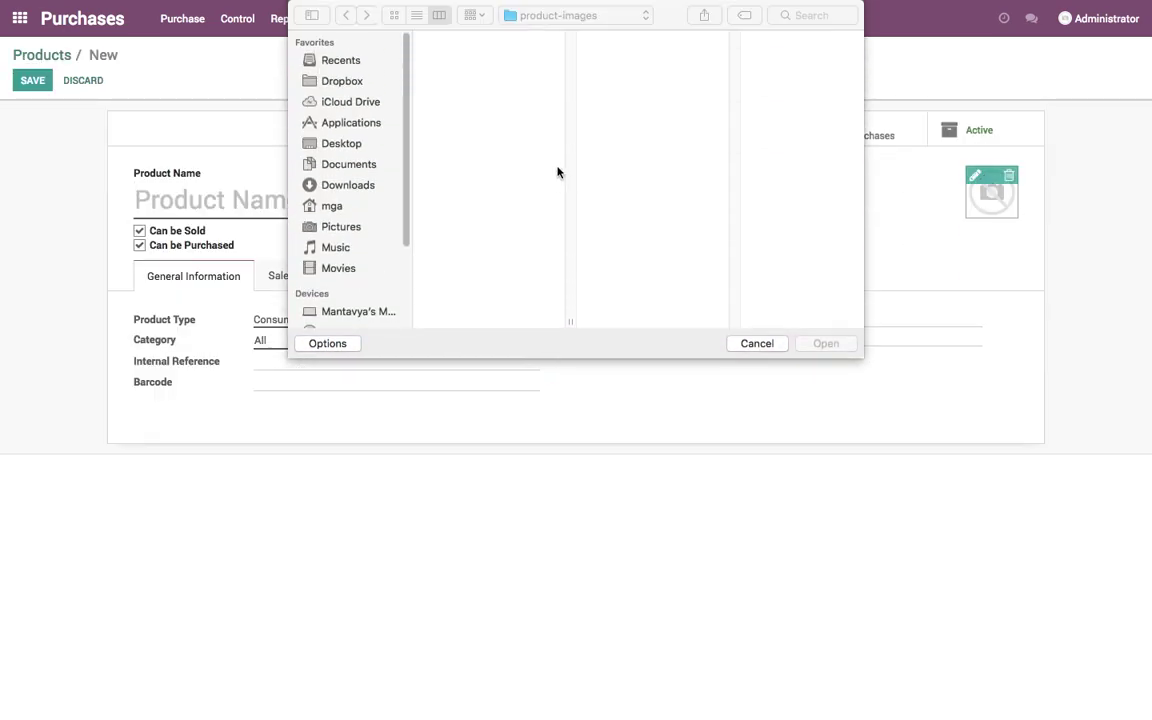
left_click(463, 80)
double_click(460, 67)
left_click(260, 208)
type("Laptop")
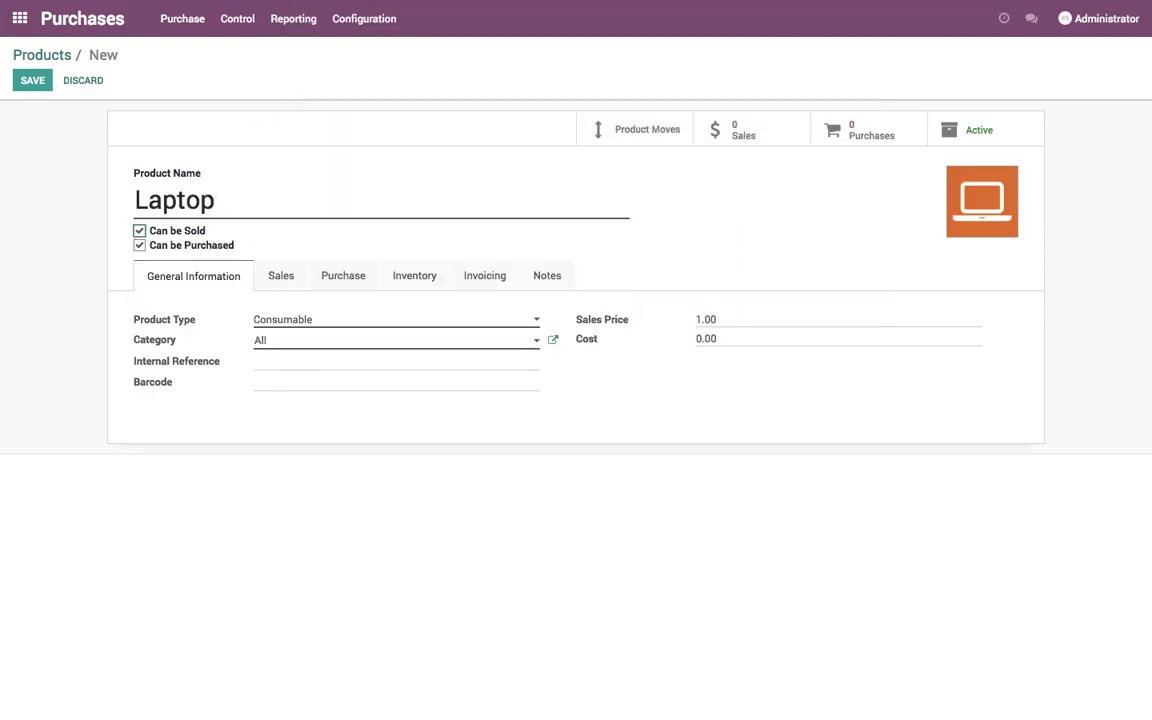
Step: Set the product type to Stockable Product, the sales price to 100 and the cost to 800
left_click(363, 321)
left_click(363, 349)
left_click(745, 343)
left_click_drag(745, 343, 632, 347)
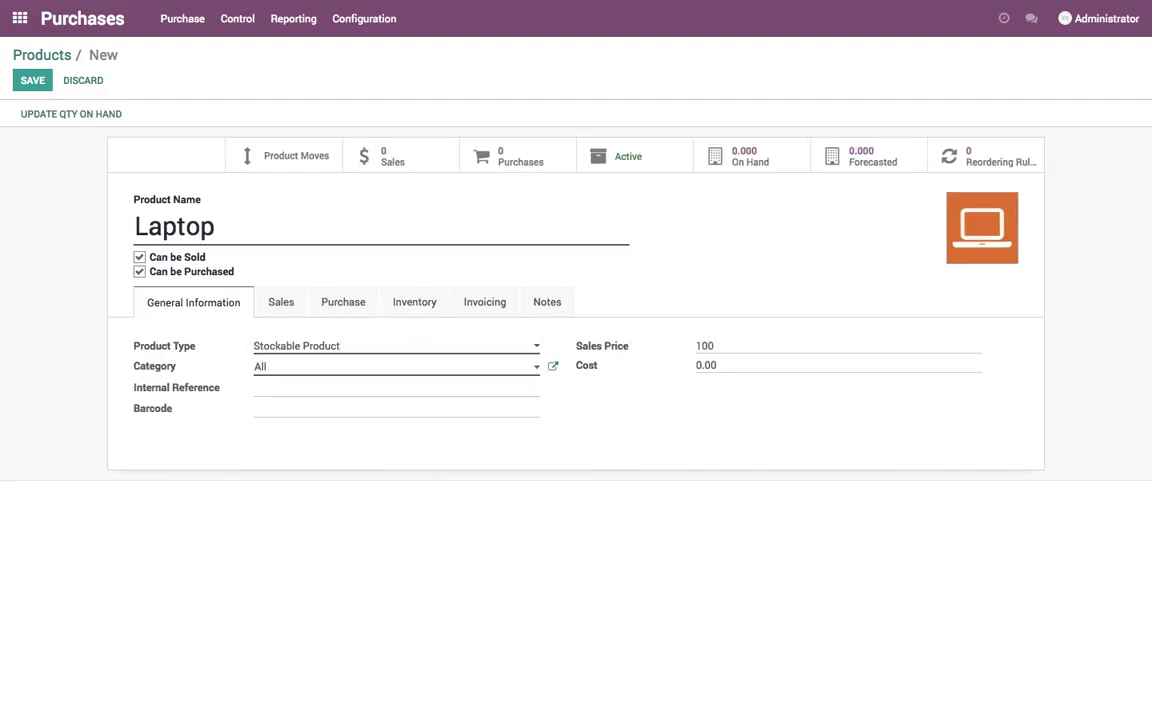
type("800")
key("Tab")
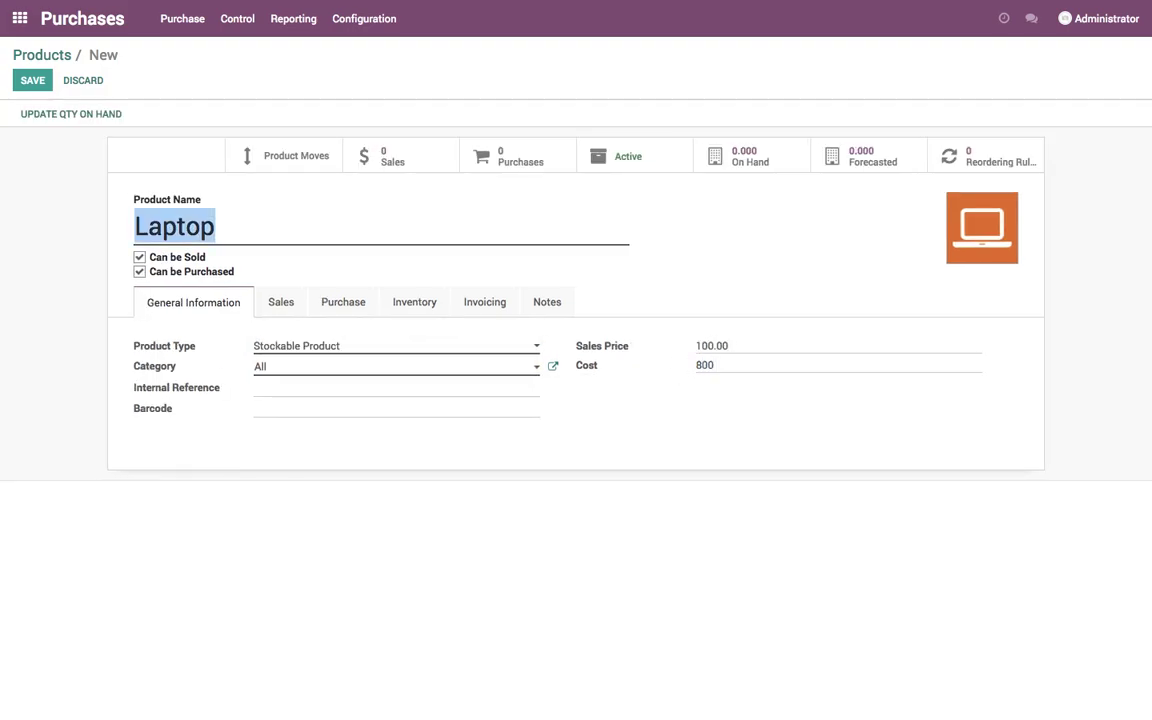
Step: Assign the product to category All / Saleable and set that category's stock input account to 101110 Stock Valuation Account
left_click(510, 369)
left_click(501, 412)
left_click(564, 369)
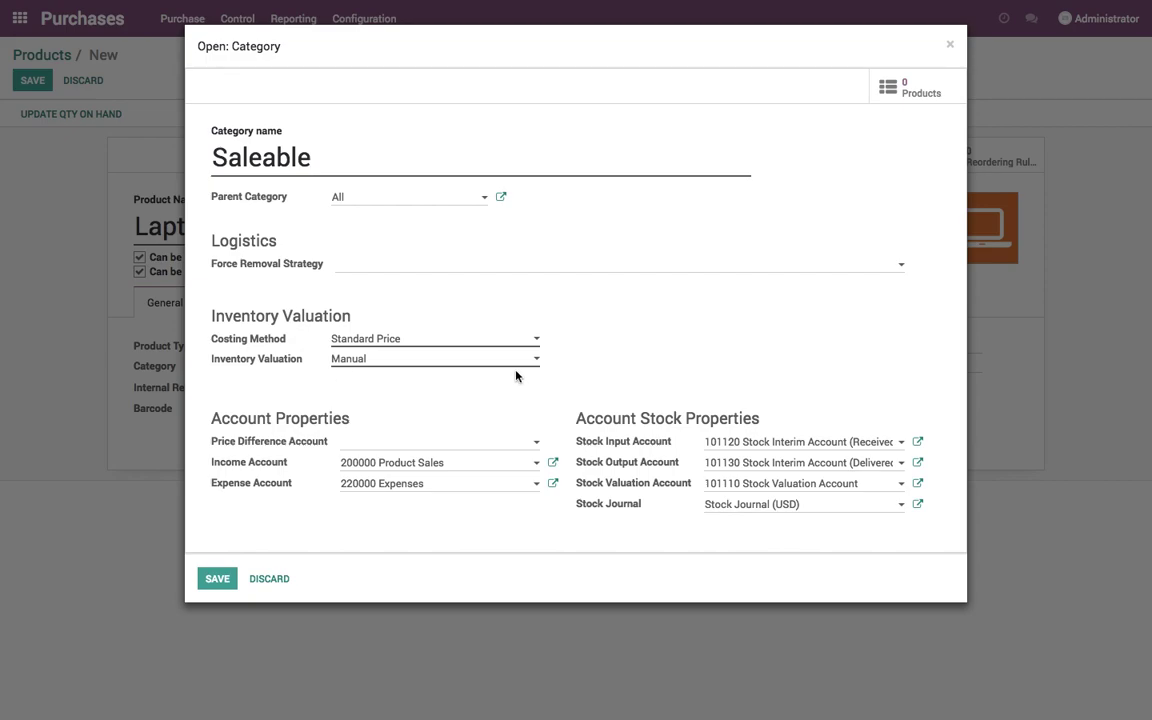
left_click_drag(720, 450, 946, 452)
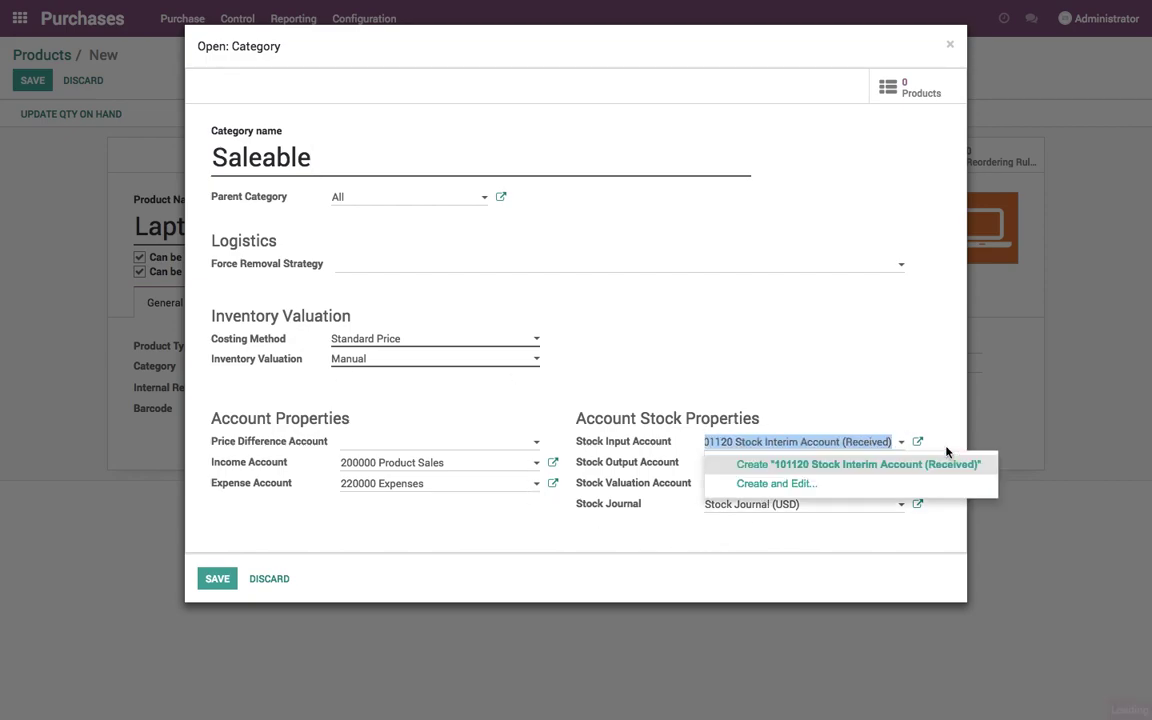
key("BackSpace")
type("valu")
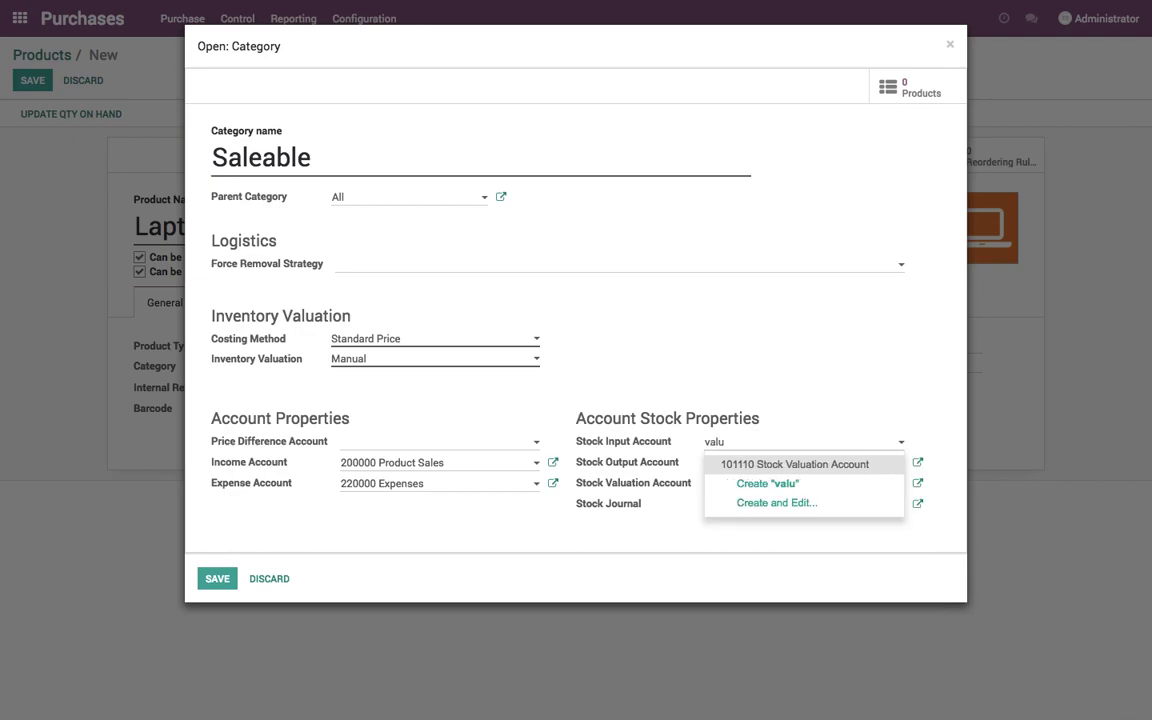
key("Return")
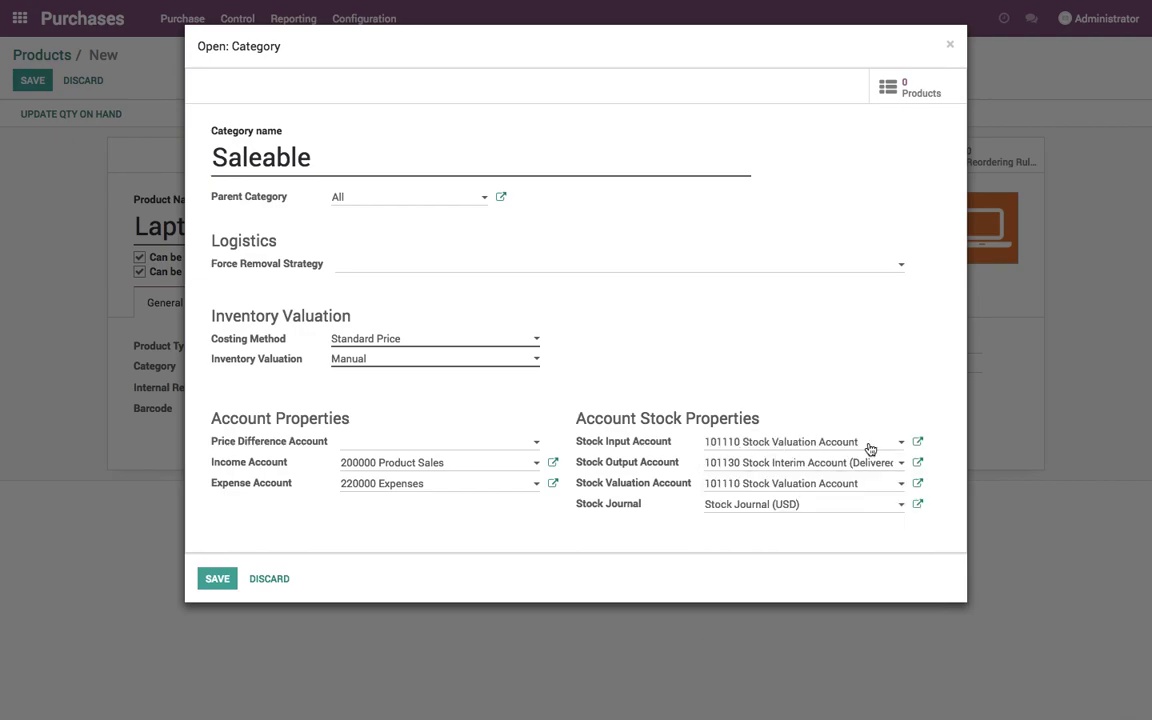
left_click(222, 579)
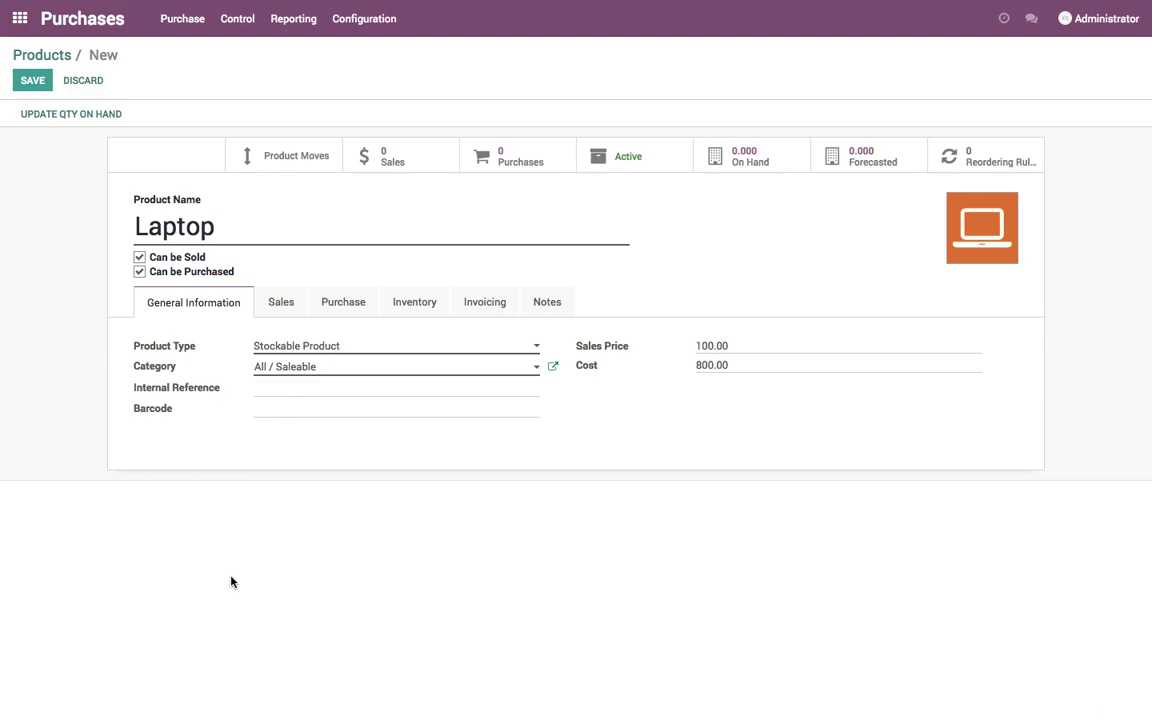
Step: Add Default Supplier as the laptop's vendor with minimal quantity 1 and price 800, and save the product
left_click(330, 308)
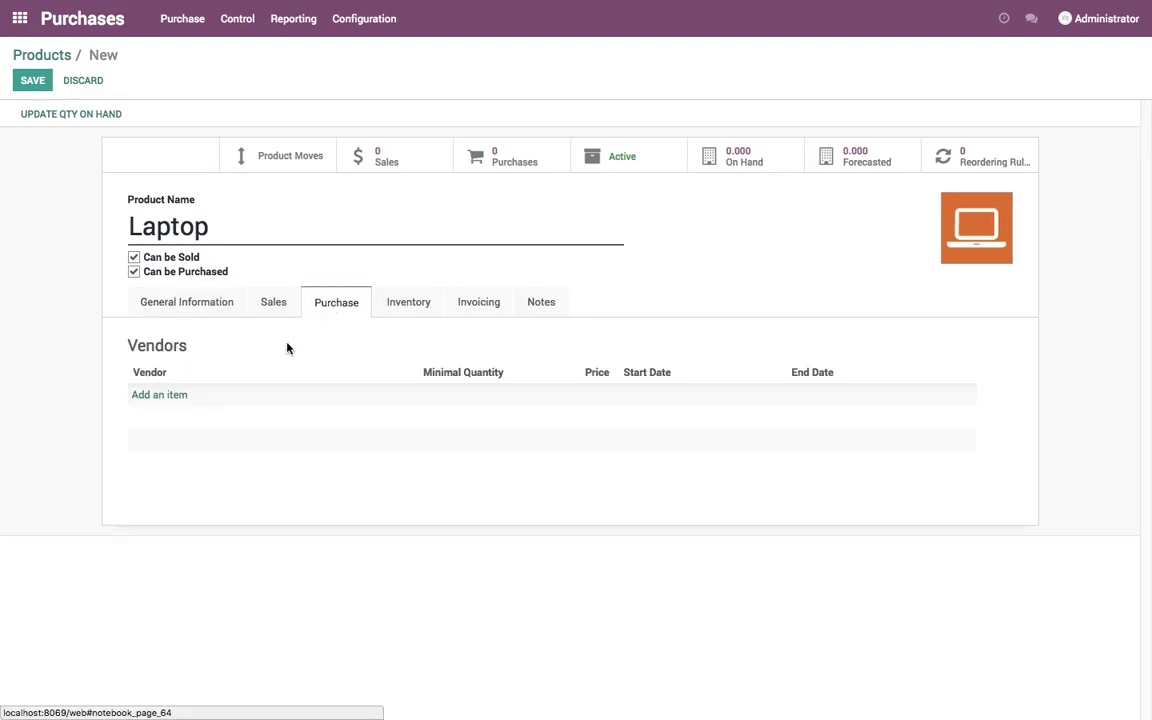
left_click(141, 398)
type("Default Supplier")
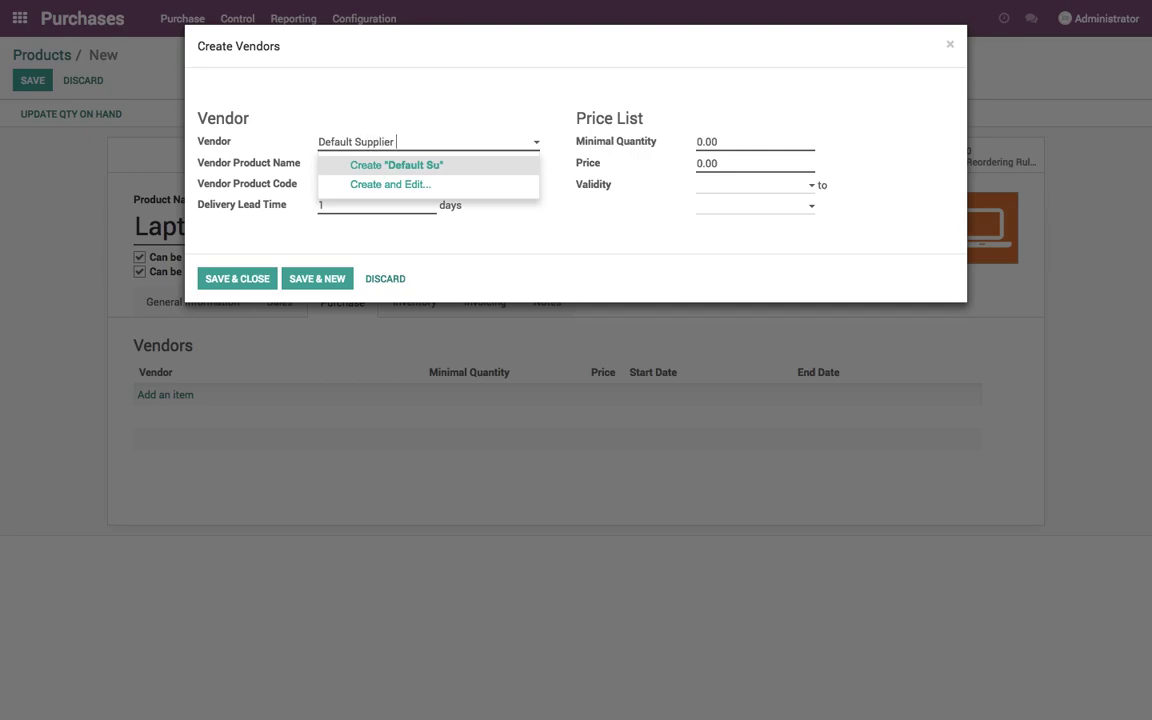
key("Return")
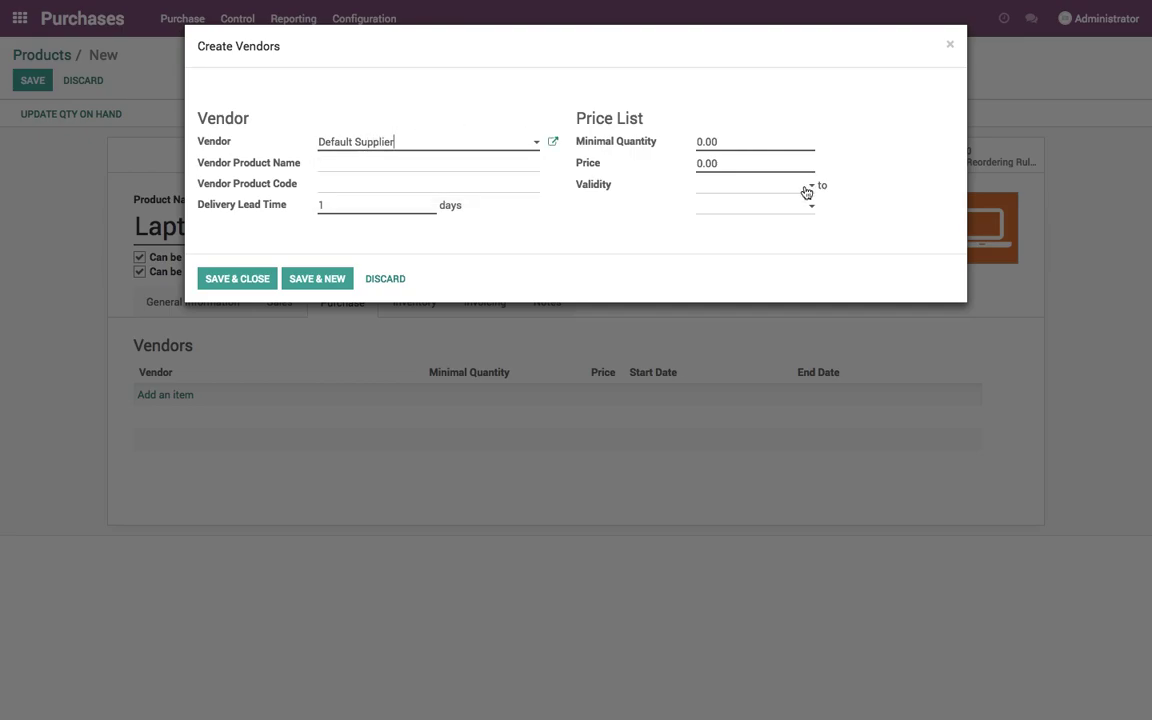
left_click(748, 146)
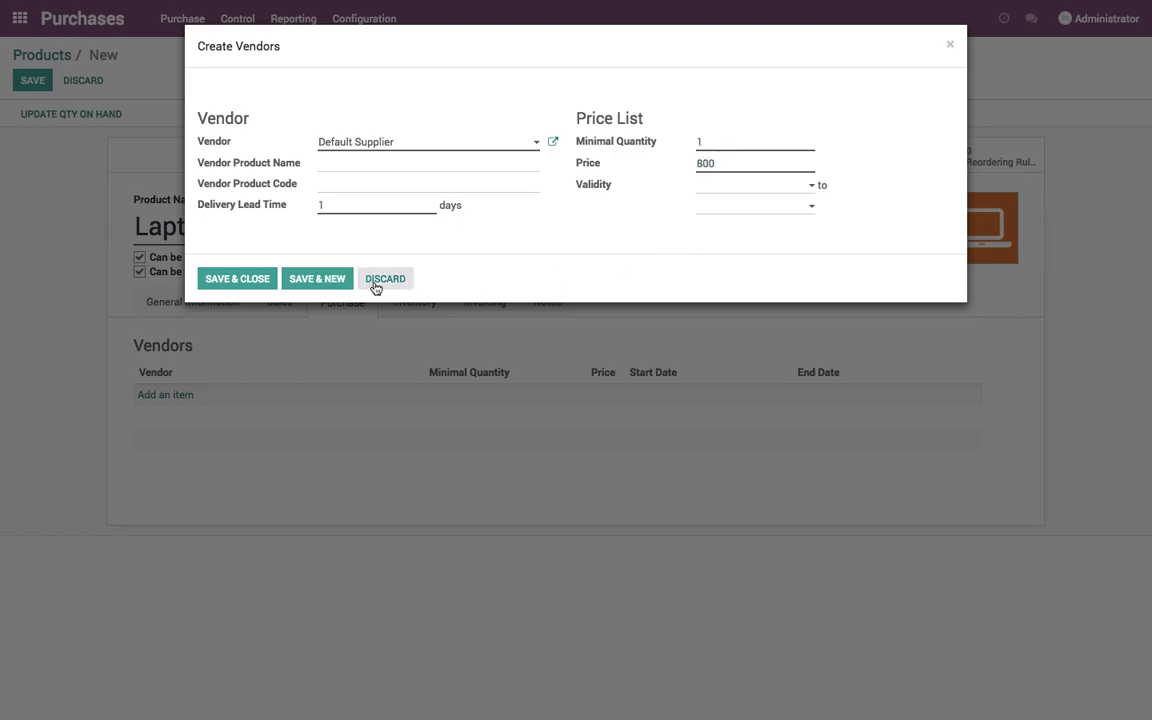
left_click(245, 282)
left_click(32, 81)
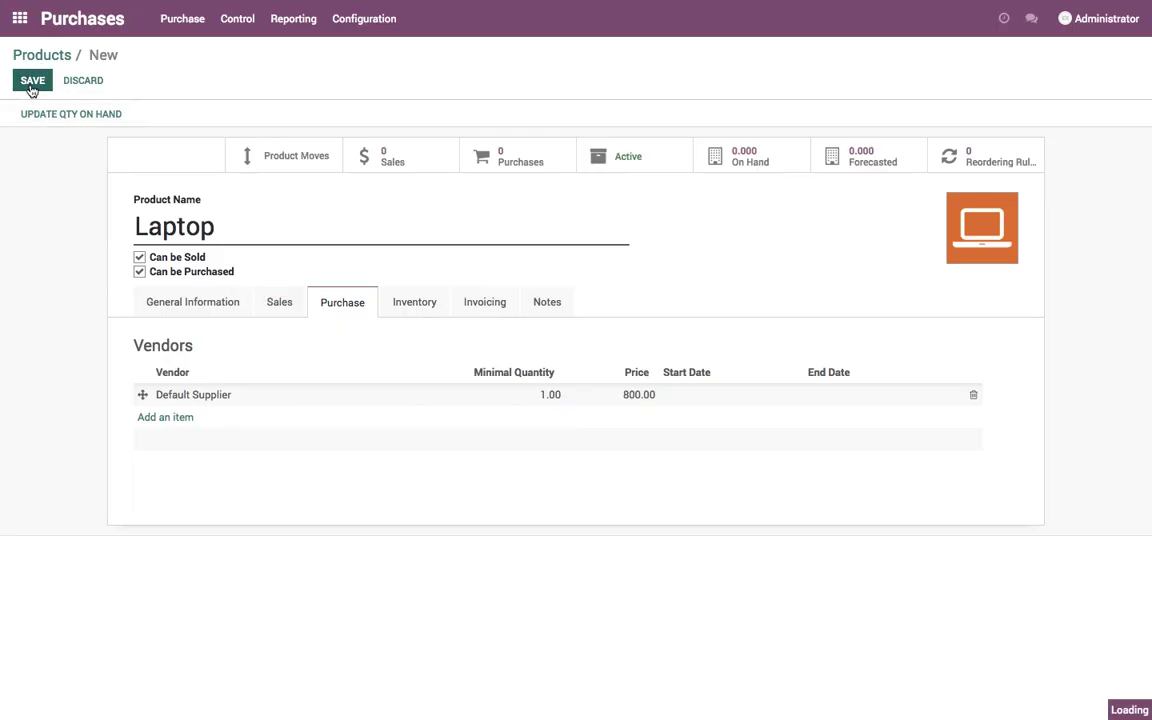
Step: Change the laptop's sales price to 1,200 in its general information and save the product
left_click(290, 297)
left_click(185, 299)
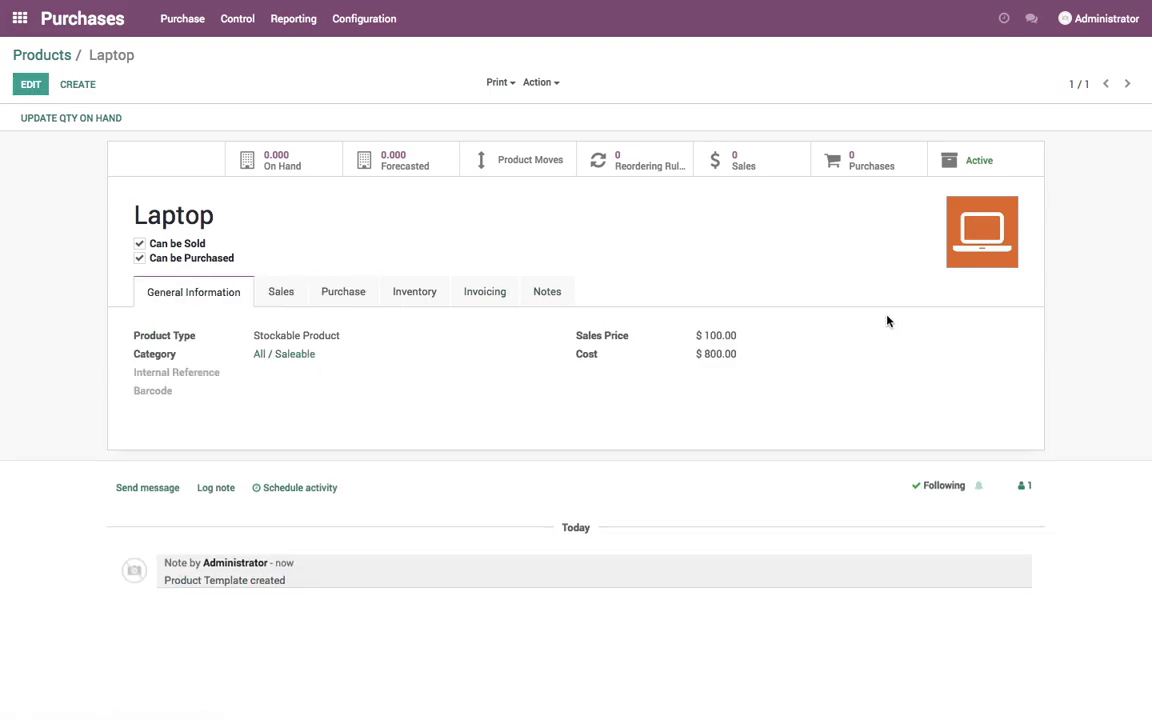
left_click(31, 84)
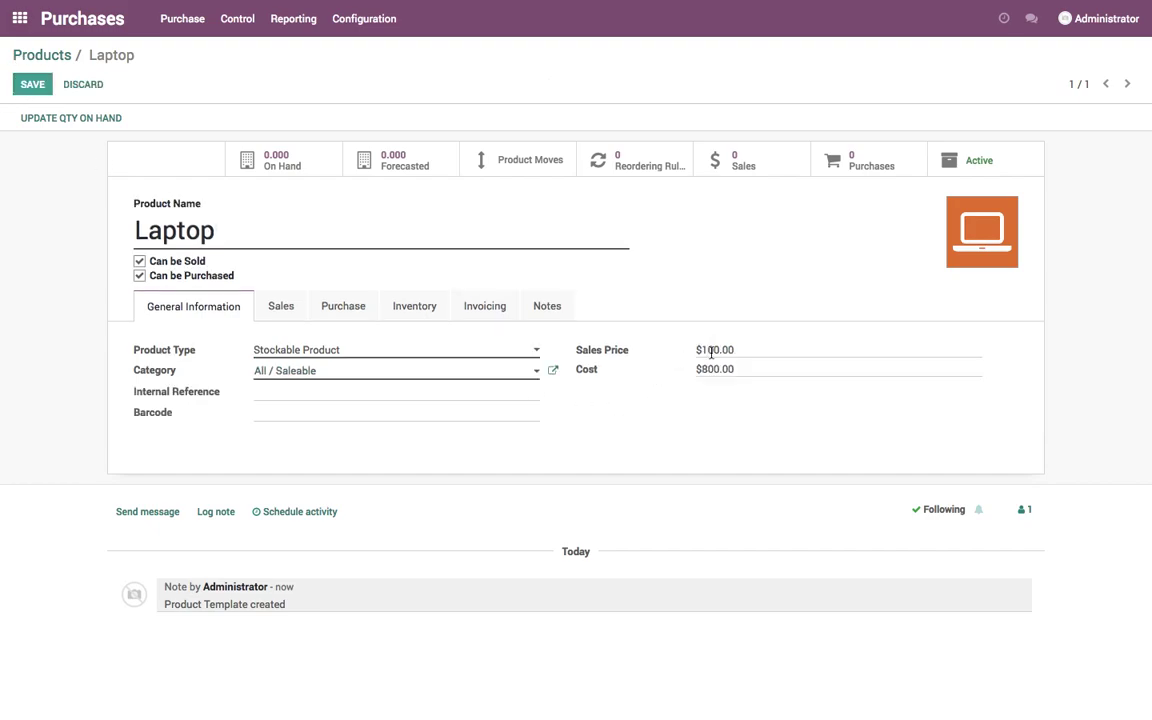
left_click(22, 91)
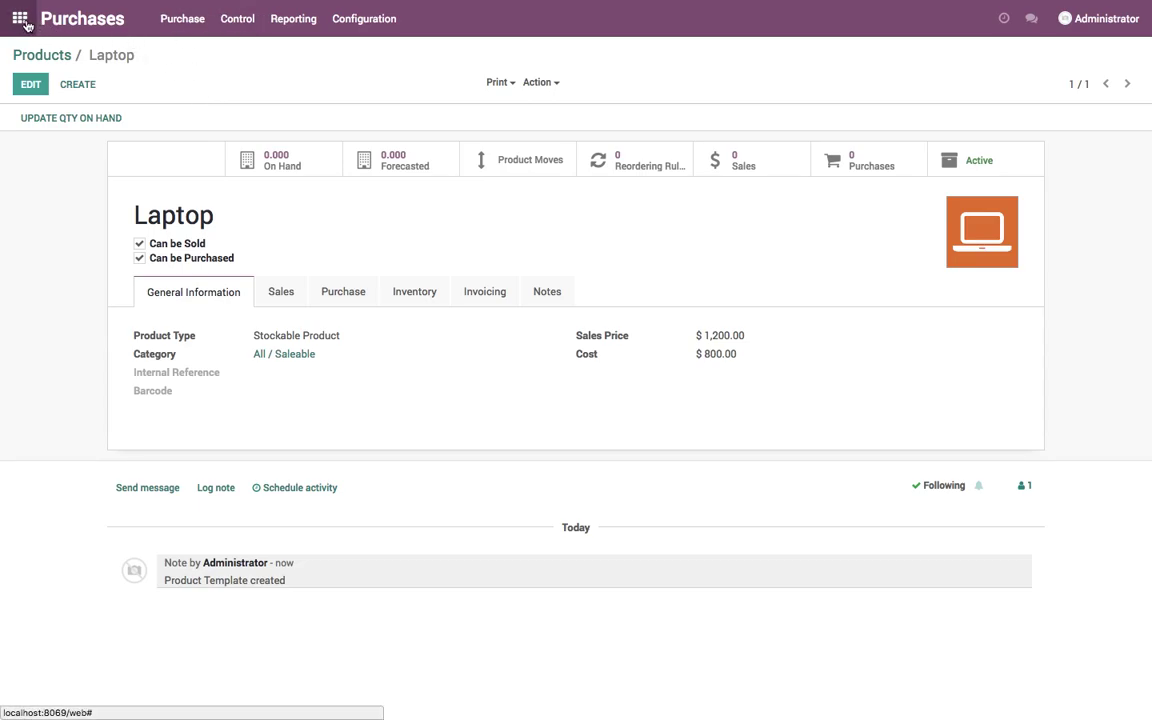
Step: Create a new request for quotation with Default Supplier as the vendor
left_click(182, 18)
left_click(193, 58)
left_click(30, 88)
left_click(280, 235)
left_click(290, 260)
Step: Add an order line for 10 units of Laptop and save the request for quotation
left_click(165, 358)
left_click(181, 386)
key("Tab")
key("Tab")
key("Tab")
type("10")
key("Tab")
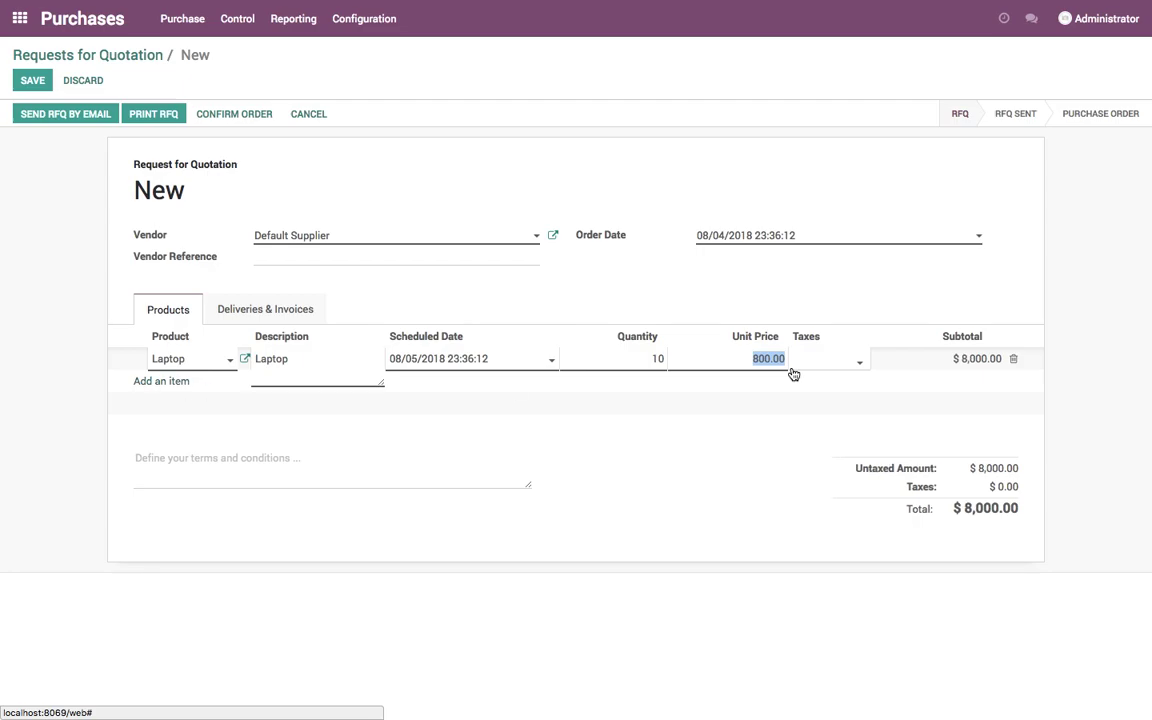
left_click(732, 421)
left_click(33, 80)
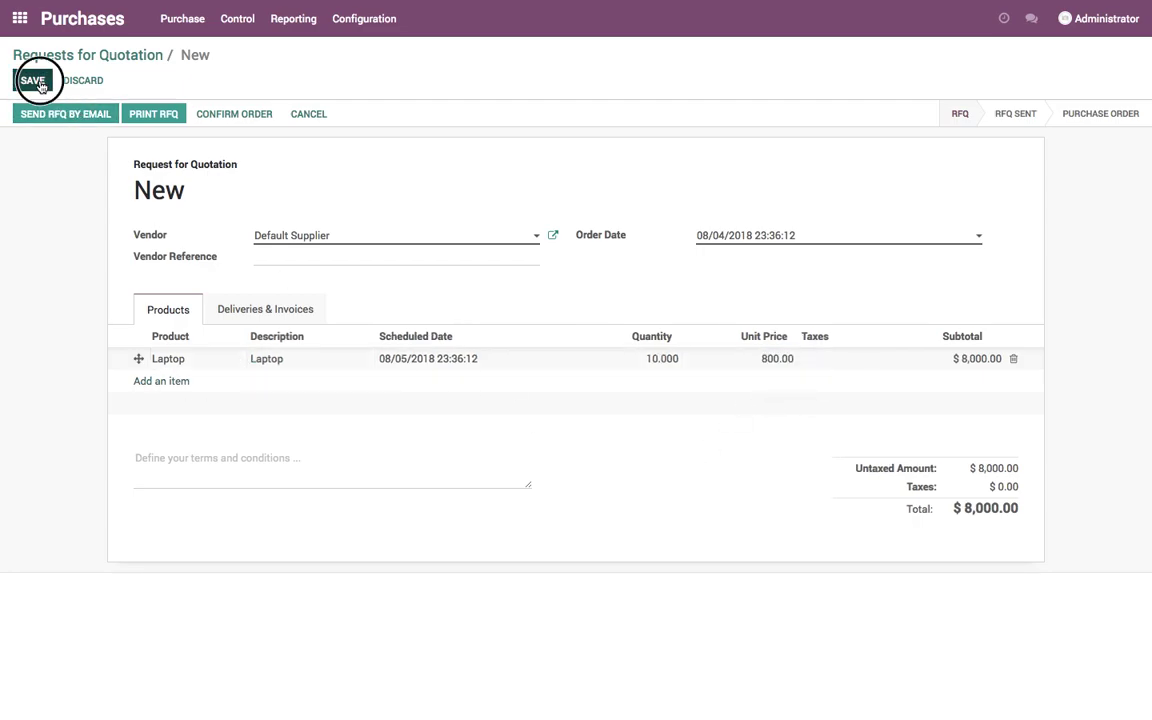
Step: Confirm the purchase order and validate the receipt of all 10 laptops as an immediate transfer
left_click(245, 127)
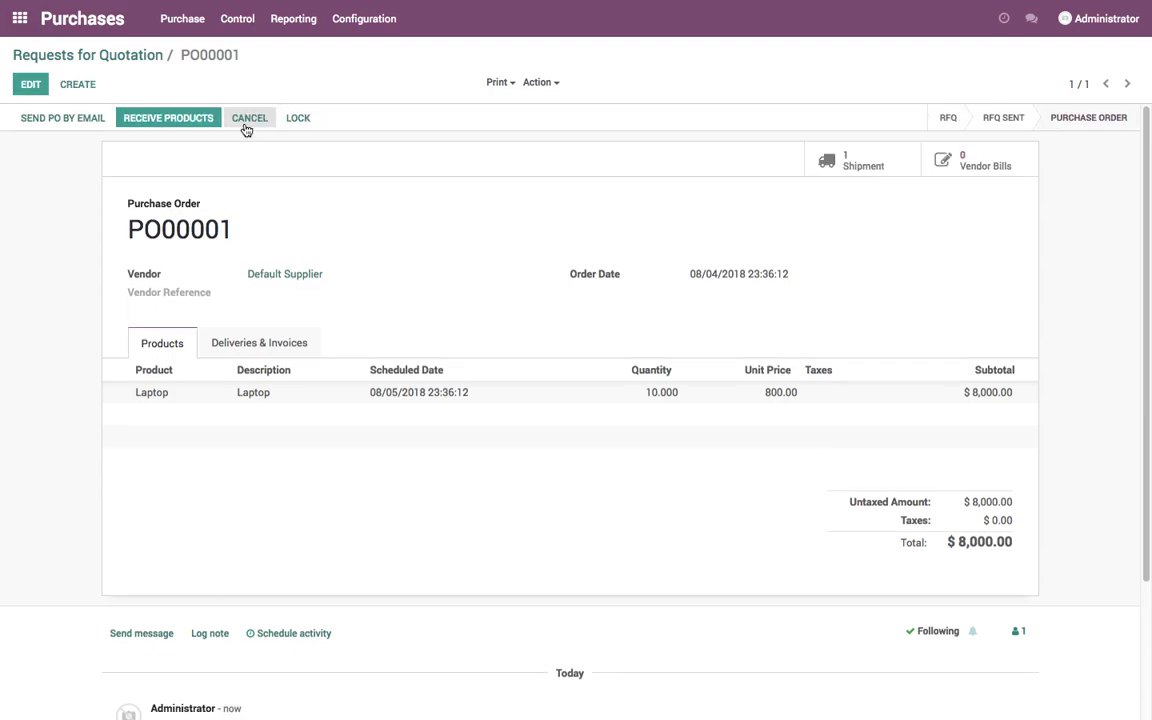
left_click(200, 122)
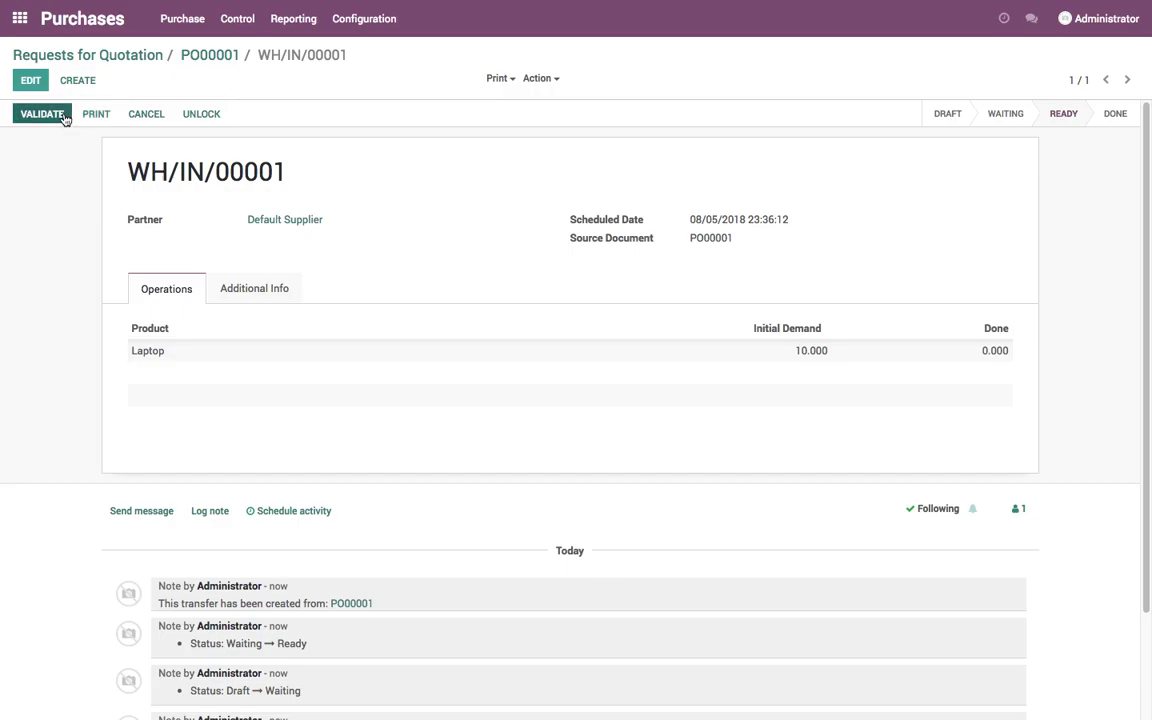
left_click(58, 112)
left_click(220, 167)
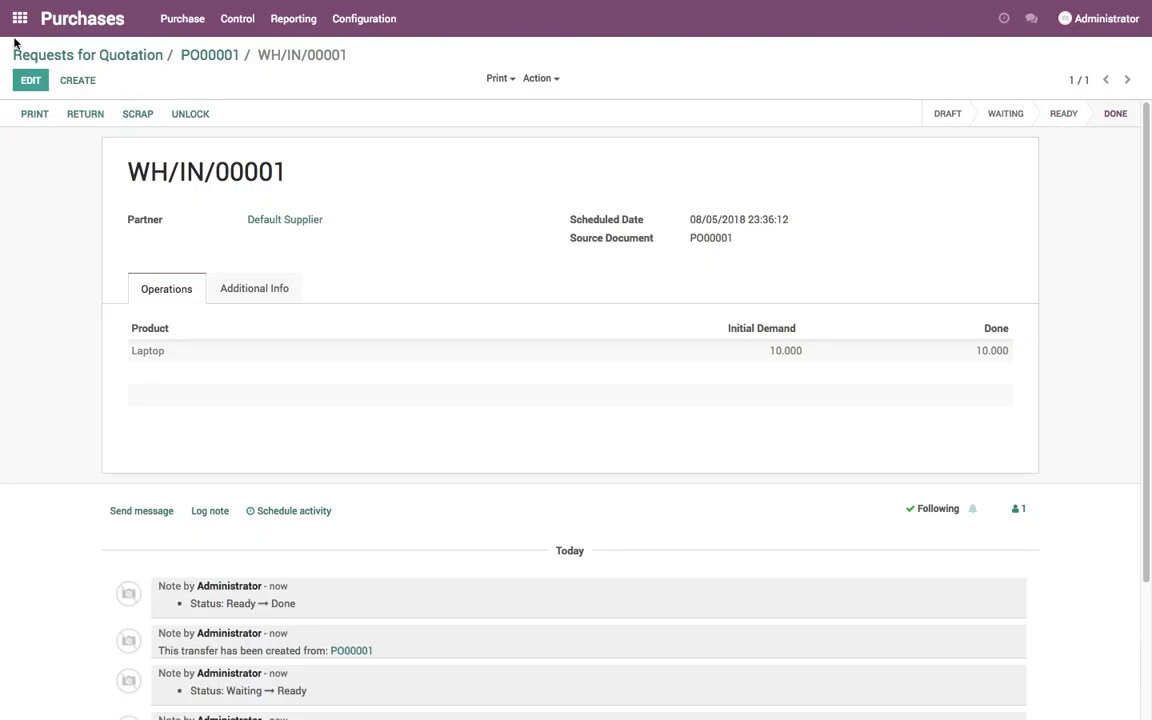
Step: Switch to Inventory and open the current inventory valuation report to check the laptop's quantity and stock value
left_click(19, 18)
left_click(655, 169)
left_click(393, 22)
left_click(406, 70)
left_click(342, 206)
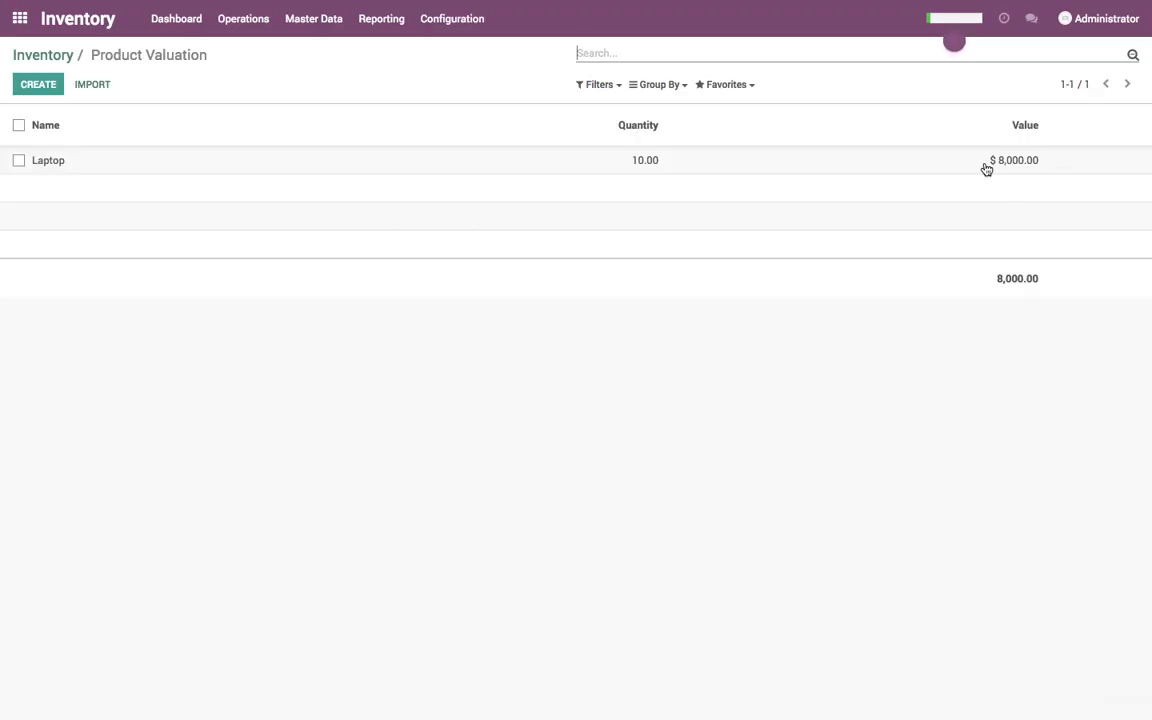
Step: Switch to Accounting, create a vendor bill from the Default Supplier laptop purchase order and validate it
left_click(19, 18)
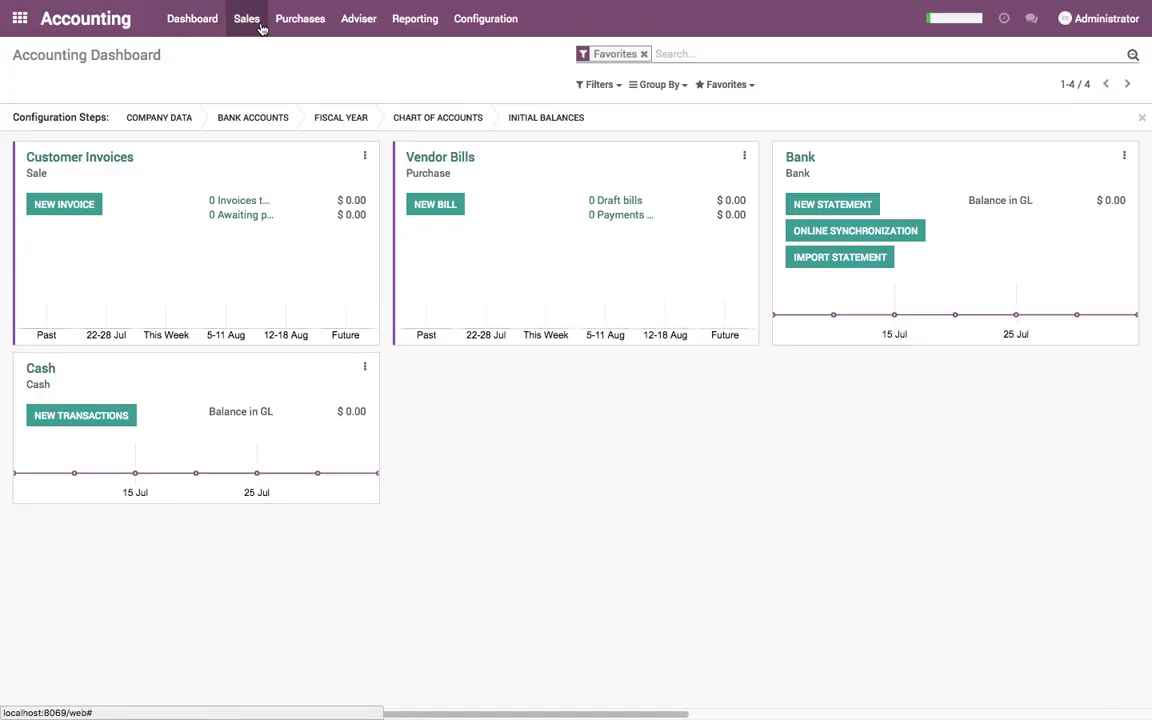
left_click(300, 18)
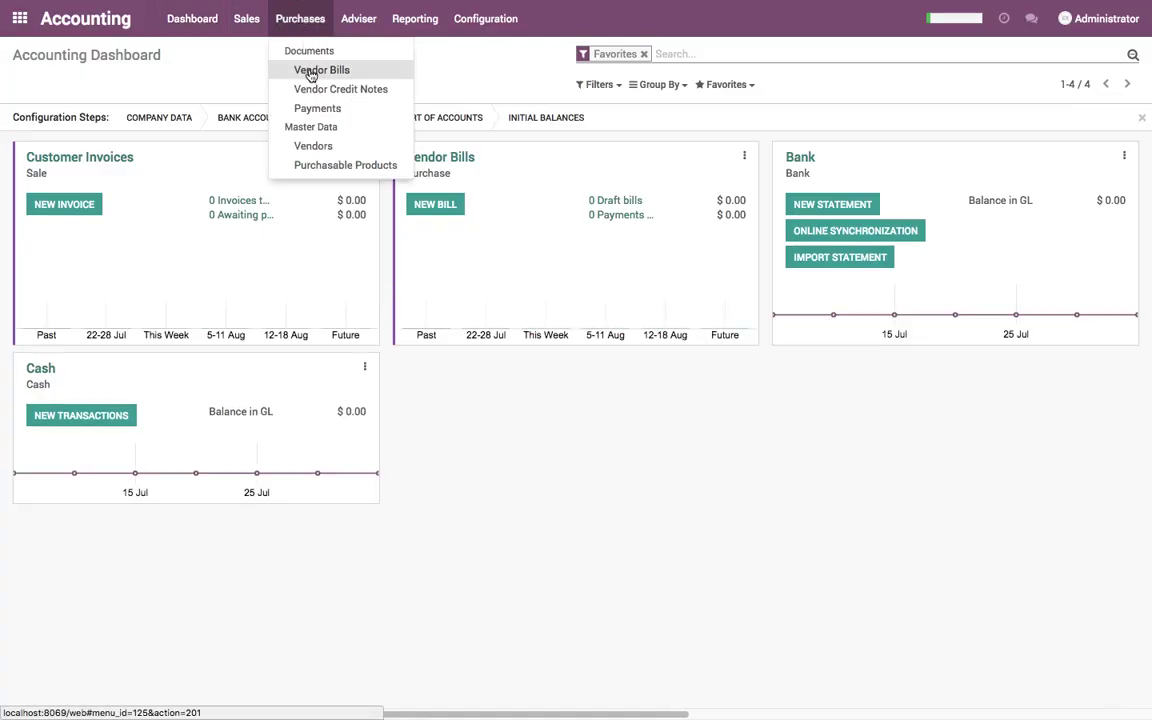
left_click(303, 69)
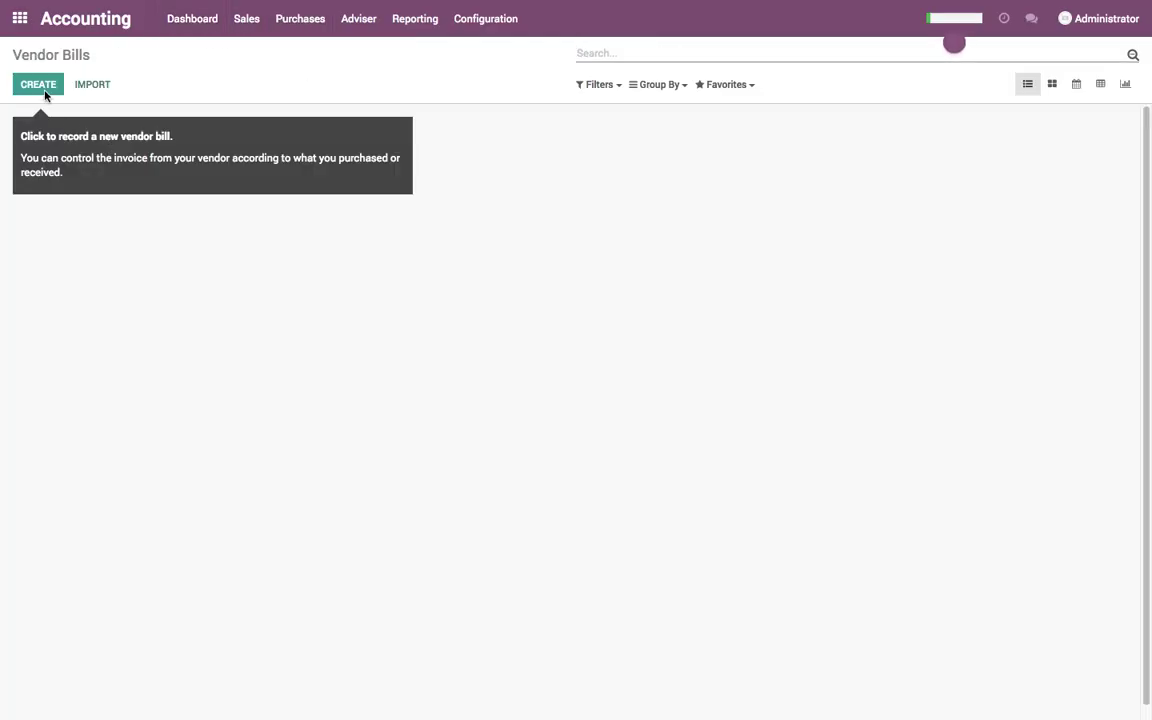
key("alt+c")
left_click(298, 303)
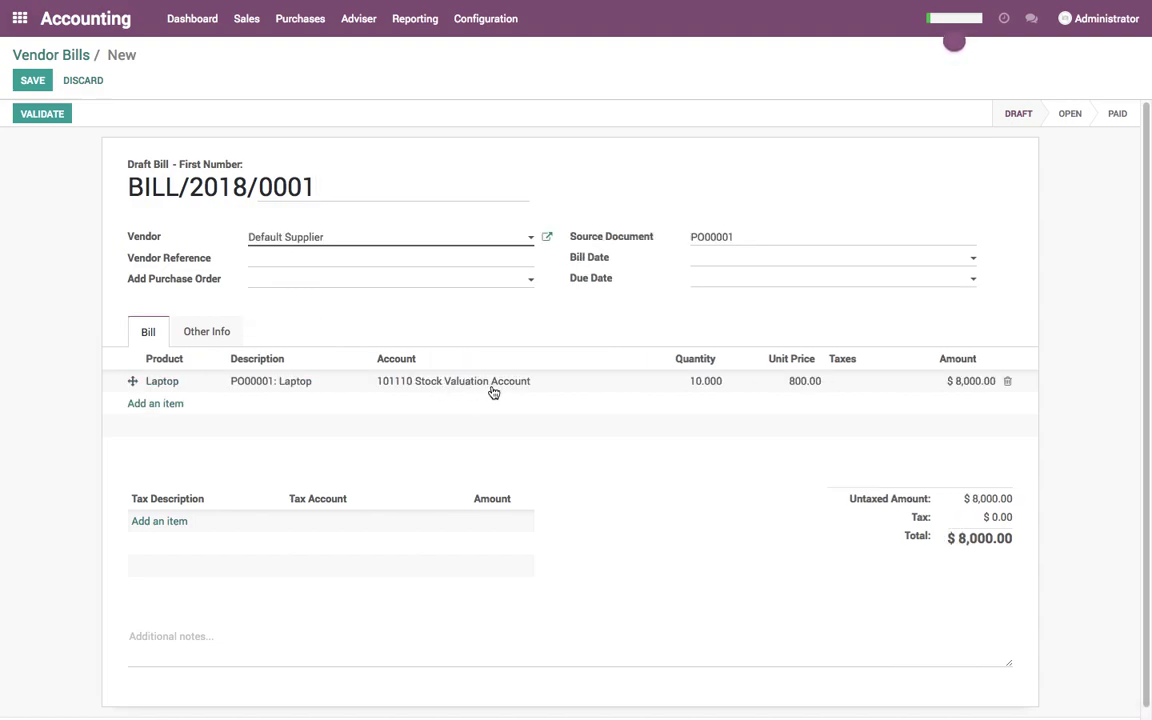
left_click(41, 114)
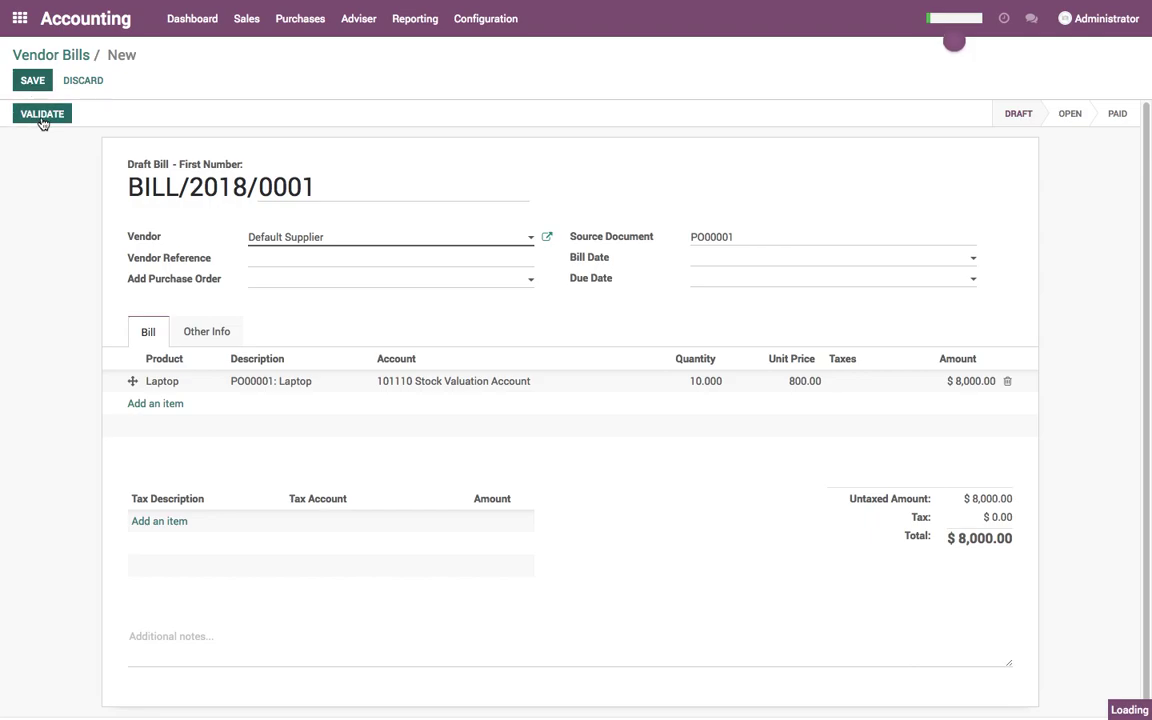
Step: Open the Balance Sheet report and check the Stock Valuation Account balance under Current Assets
left_click(412, 20)
left_click(446, 90)
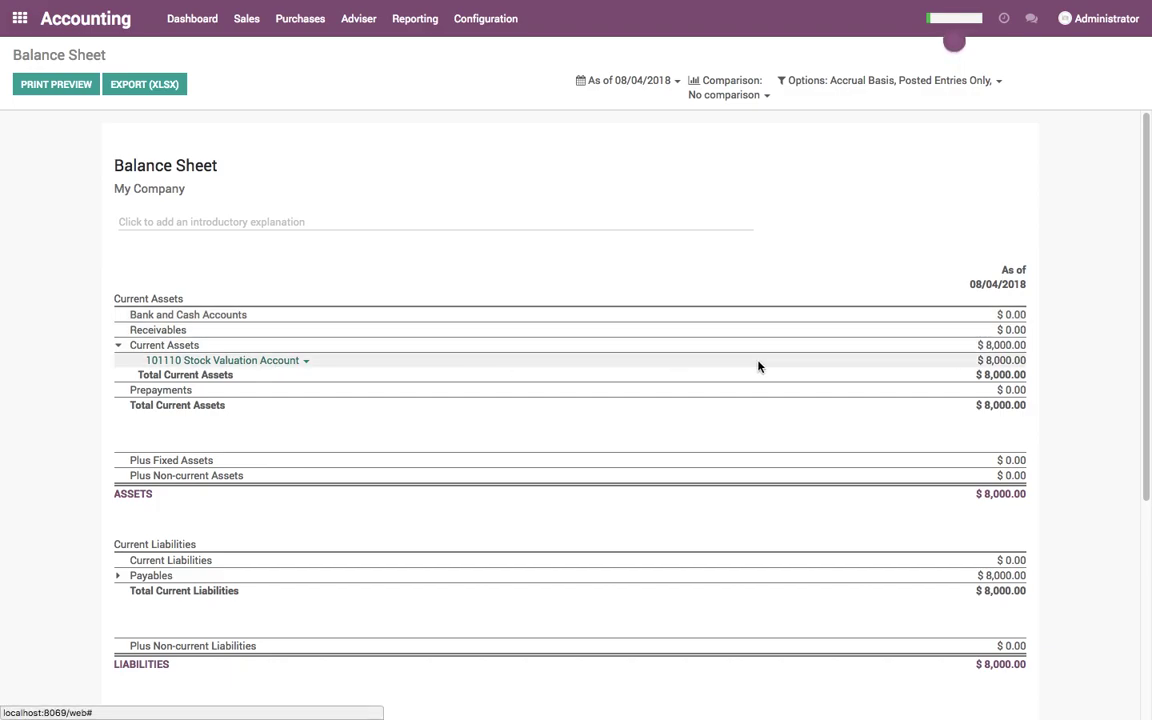
left_click_drag(986, 361, 1026, 363)
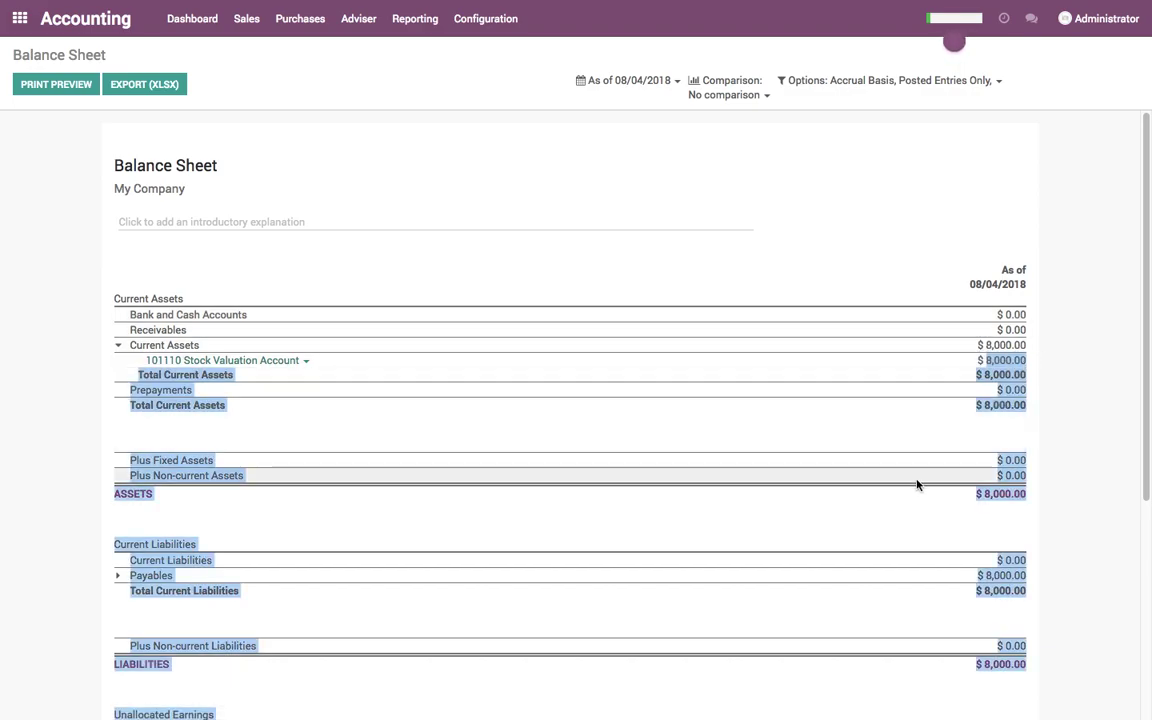
left_click(1068, 425)
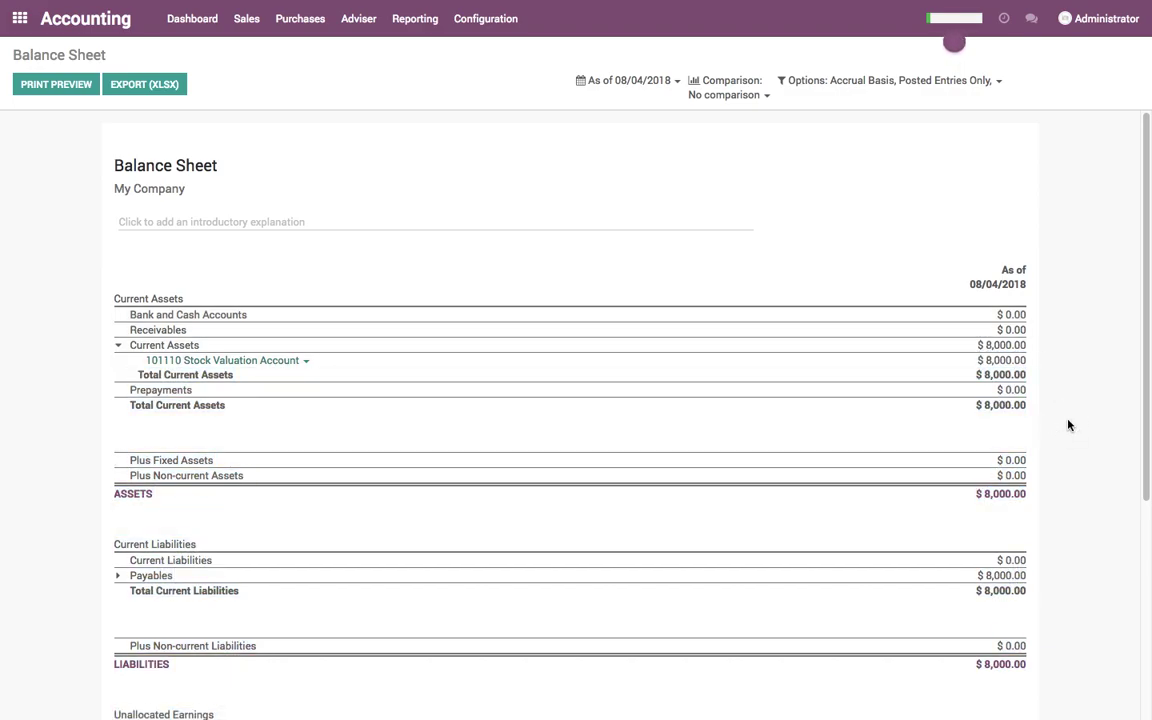
Step: Switch to Sales and create a new quotation for the customer China Export
left_click(20, 19)
left_click(403, 150)
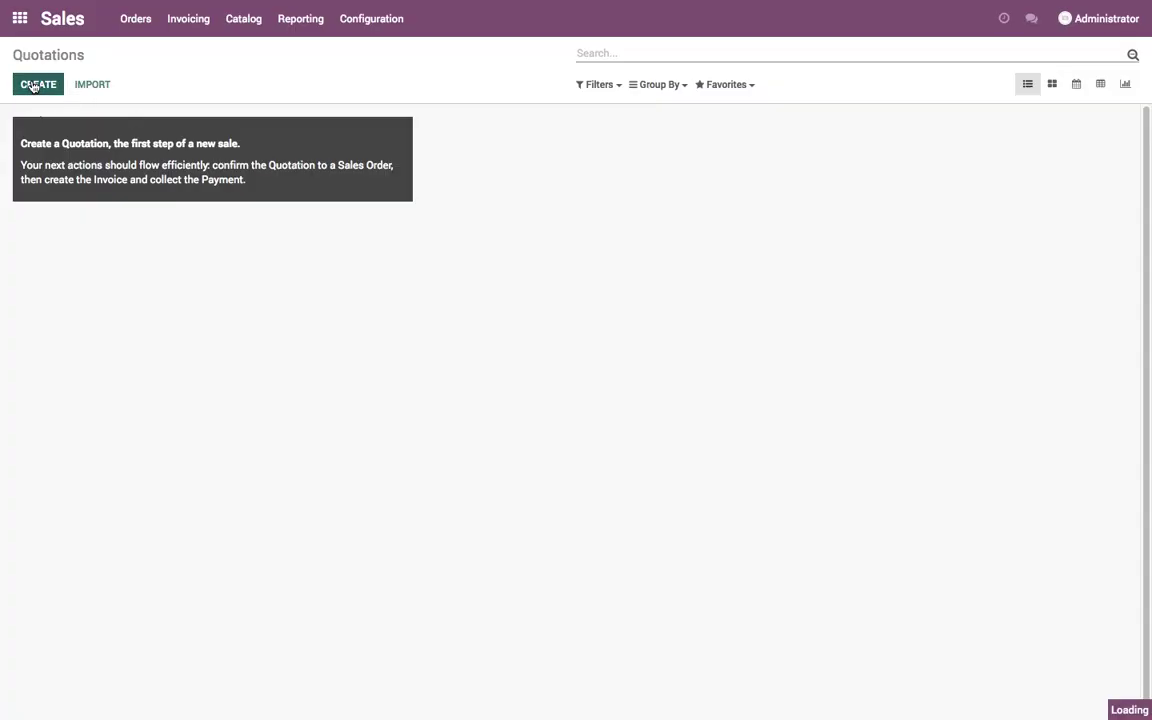
left_click(33, 85)
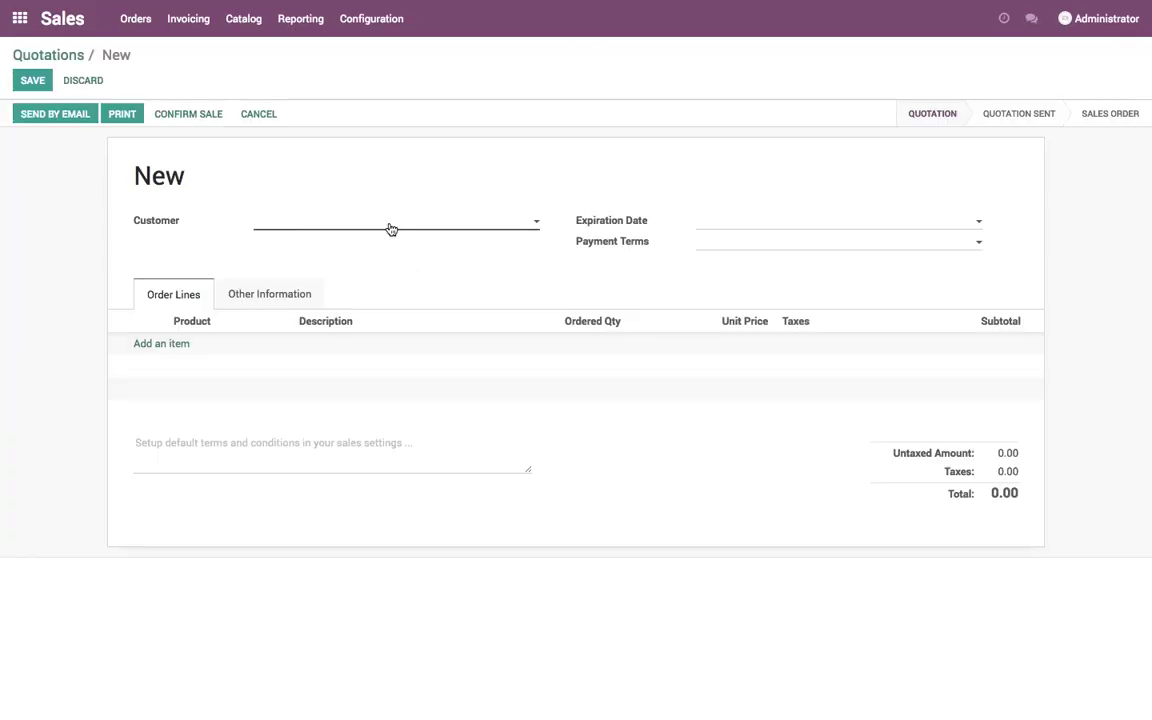
left_click(391, 225)
type("China Export")
key("Return")
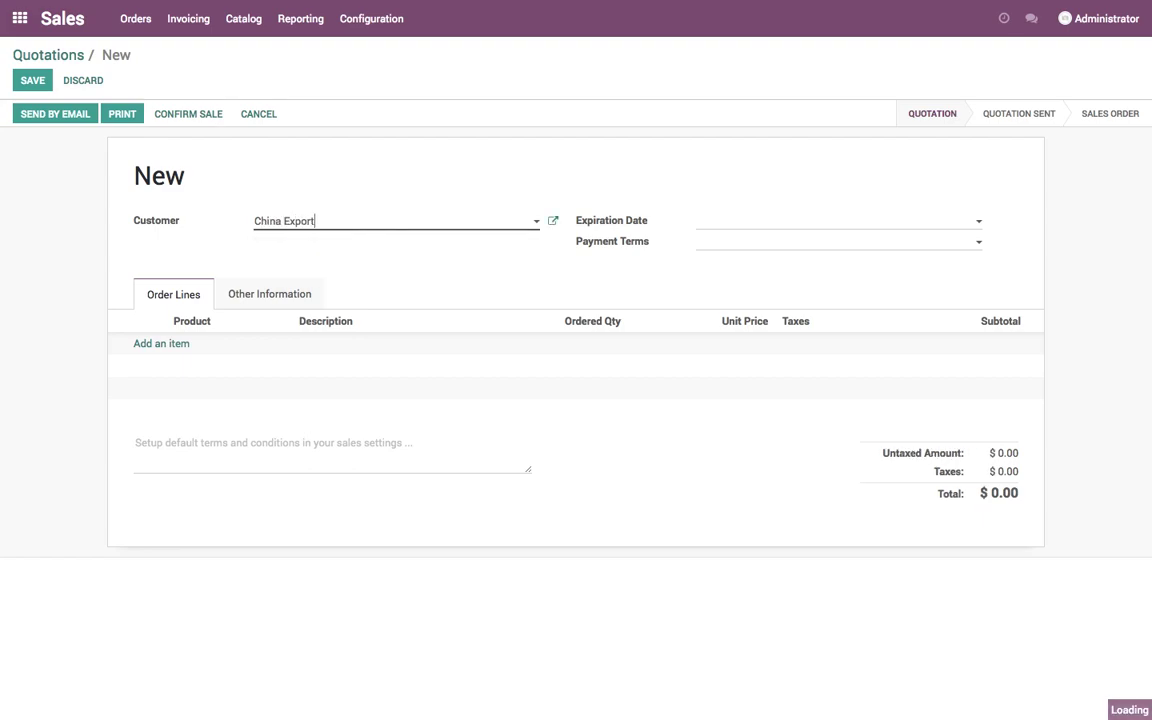
Step: Add an order line to the quotation for 2 units of the product Laptop
left_click(152, 344)
left_click(176, 368)
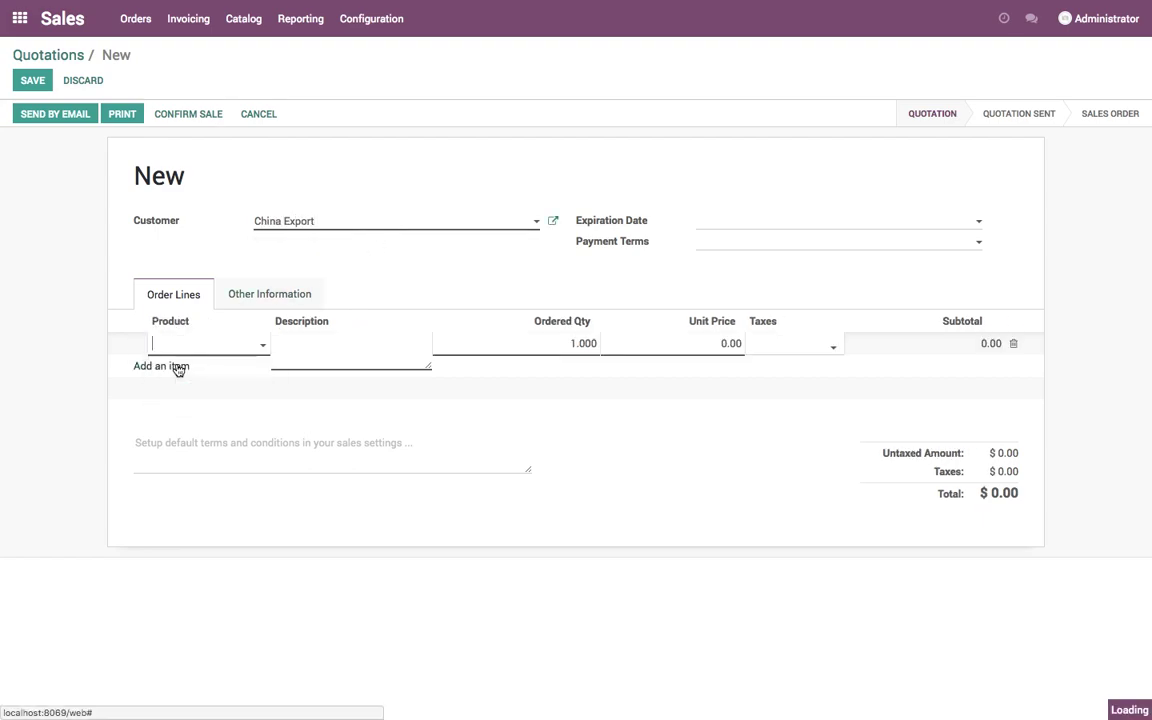
type("2")
key("Tab")
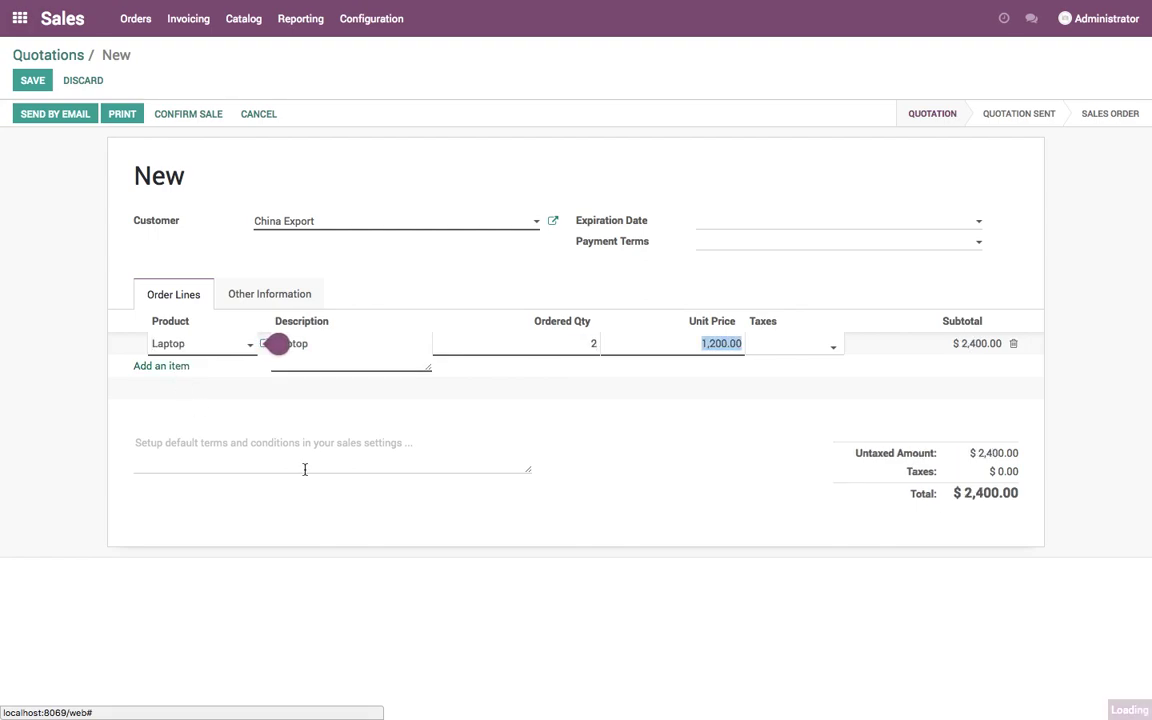
Step: Enter the terms note "Sell 2 unit of laptop and check the inventory, profit and exp.", save the quotation and confirm the sale
left_click(299, 455)
type("Sell 2 unit of laptop and check the inventory, profit and exp.")
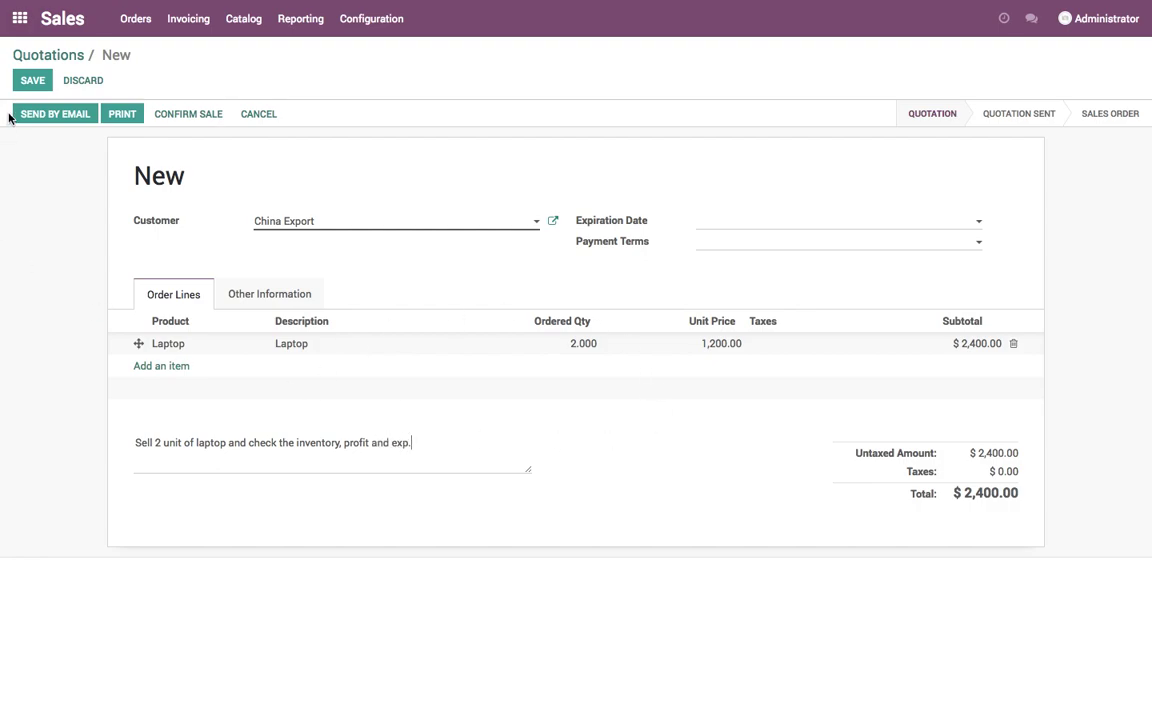
left_click(31, 81)
left_click(216, 131)
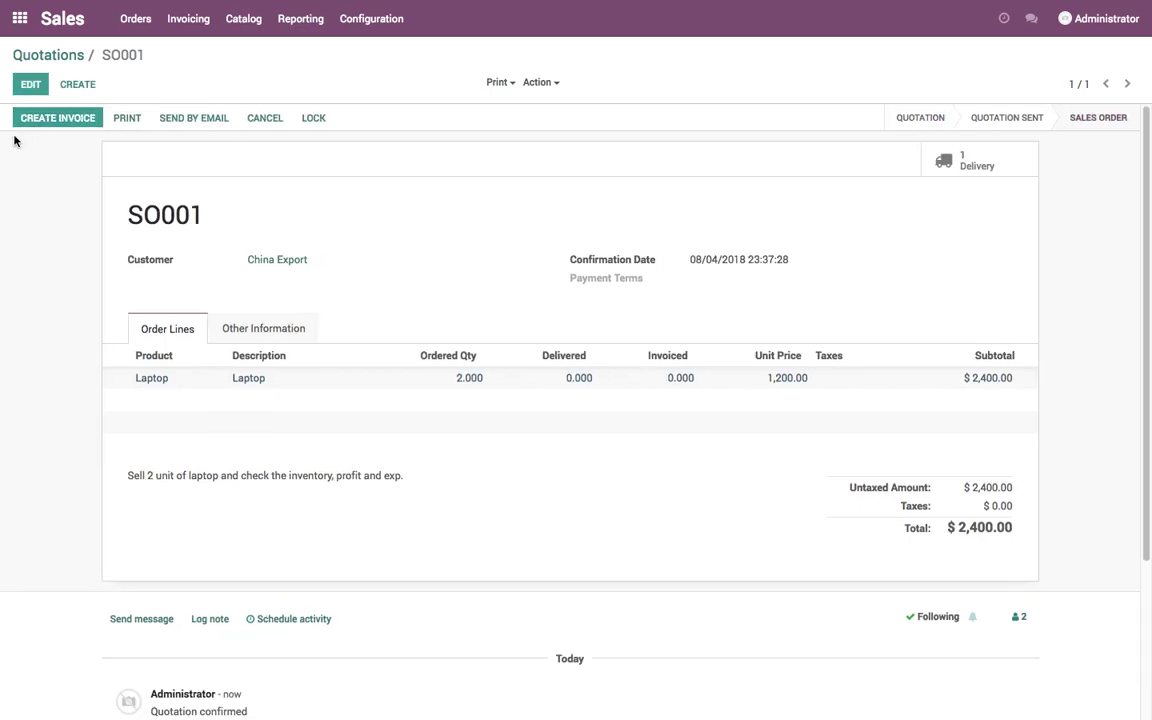
Step: Open the sales order's delivery, validate it with an immediate transfer of the reserved quantities, and return to the quotations list
left_click(945, 160)
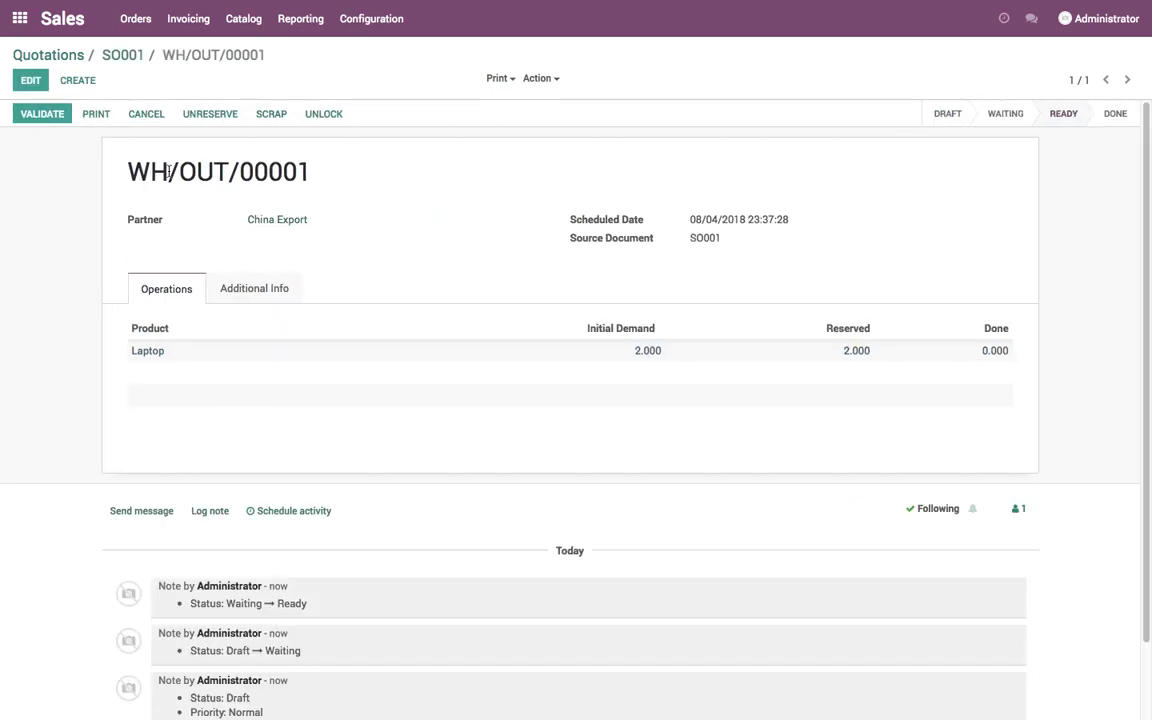
left_click(58, 120)
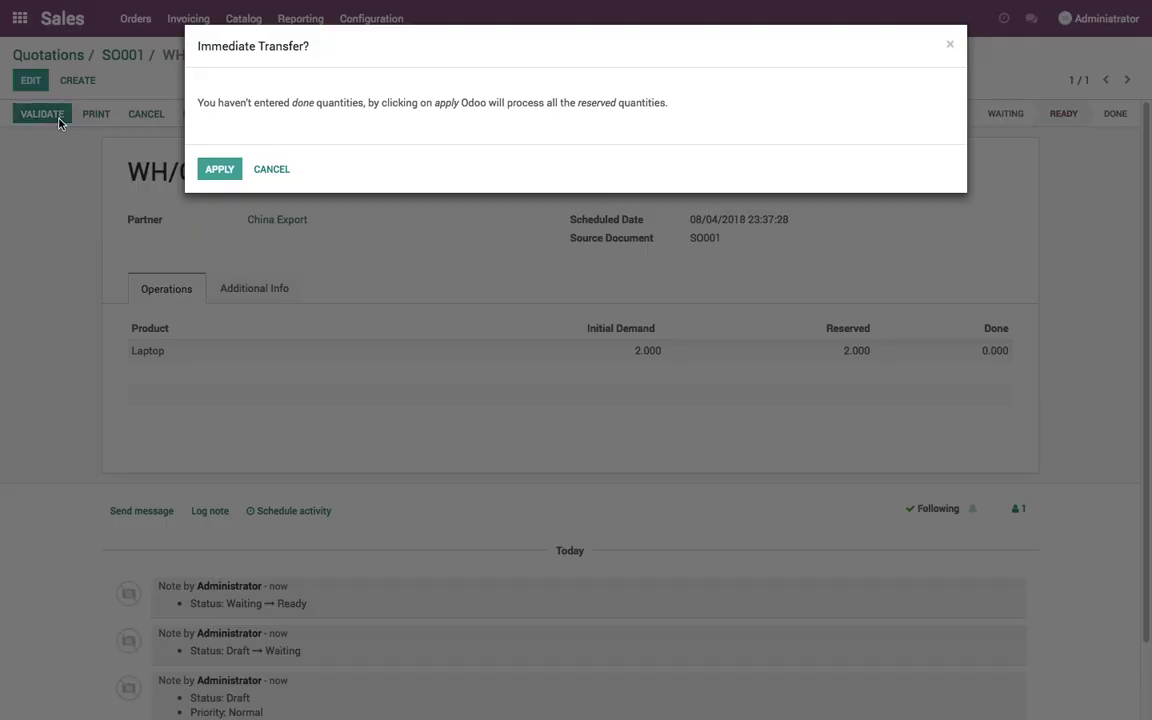
left_click(220, 171)
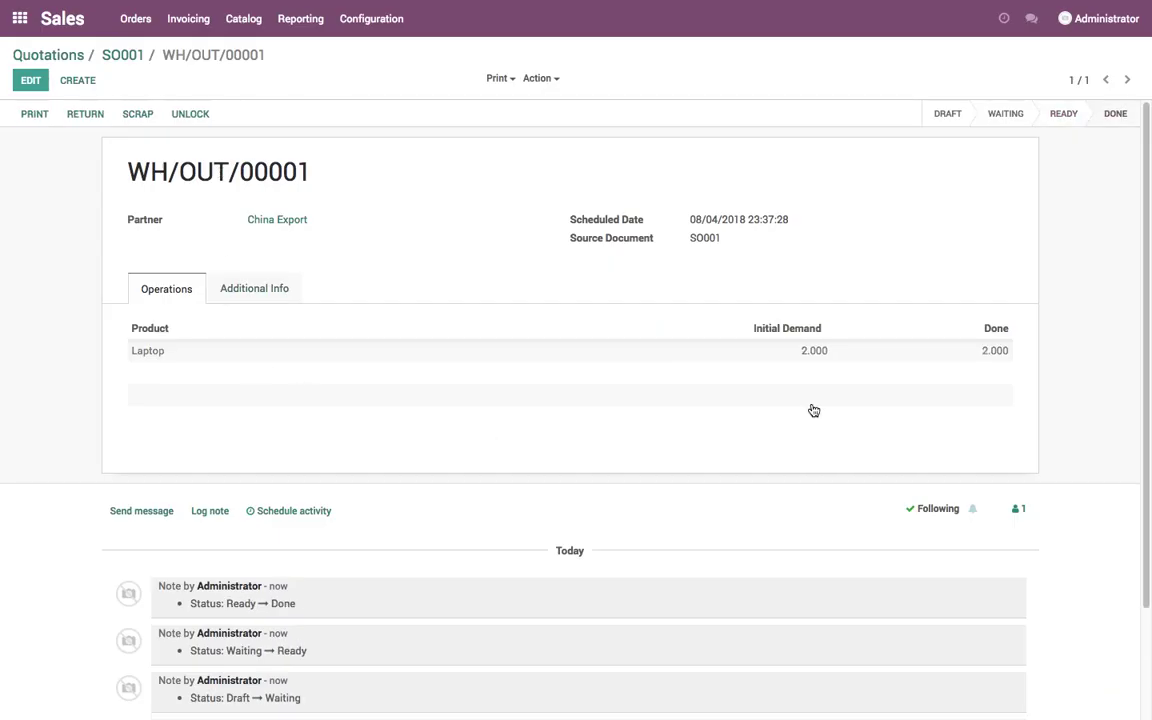
left_click(121, 56)
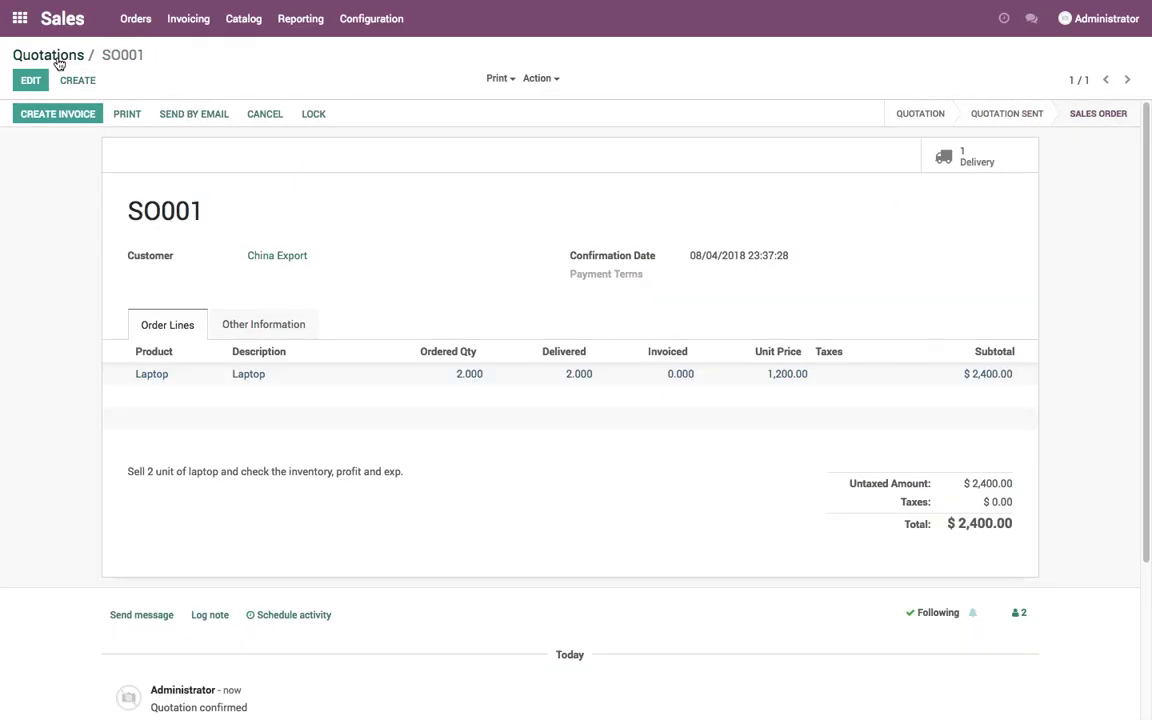
left_click(57, 57)
Step: Switch to Inventory and open the current inventory valuation report to check the laptop's remaining quantity and value after the delivery
left_click(19, 18)
left_click(630, 186)
left_click(381, 18)
left_click(404, 69)
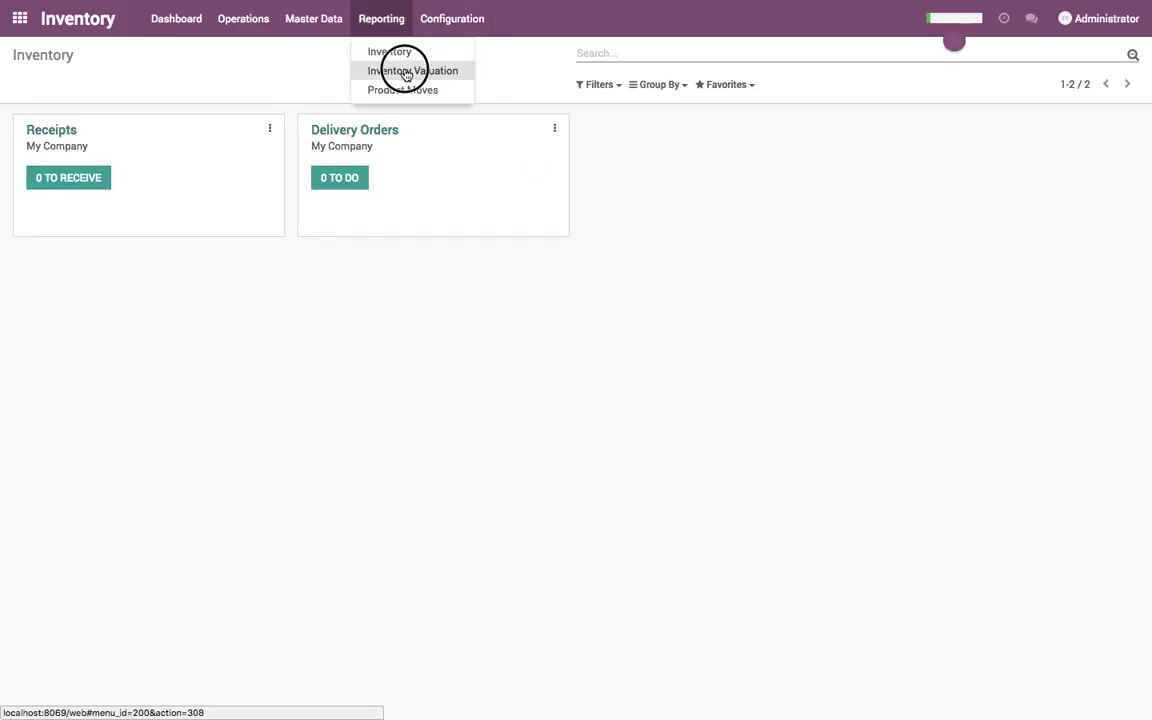
left_click(355, 202)
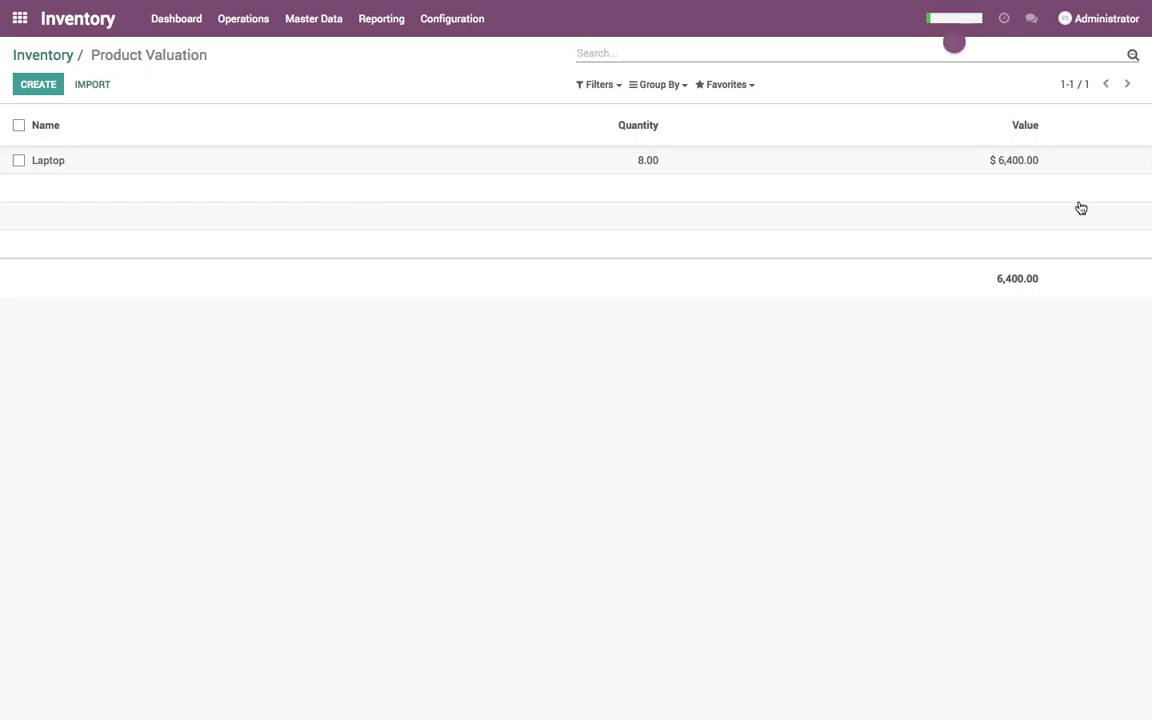
Step: Switch to Sales, open the China Export sales order and create a draft invoice from it
left_click(16, 56)
left_click(419, 160)
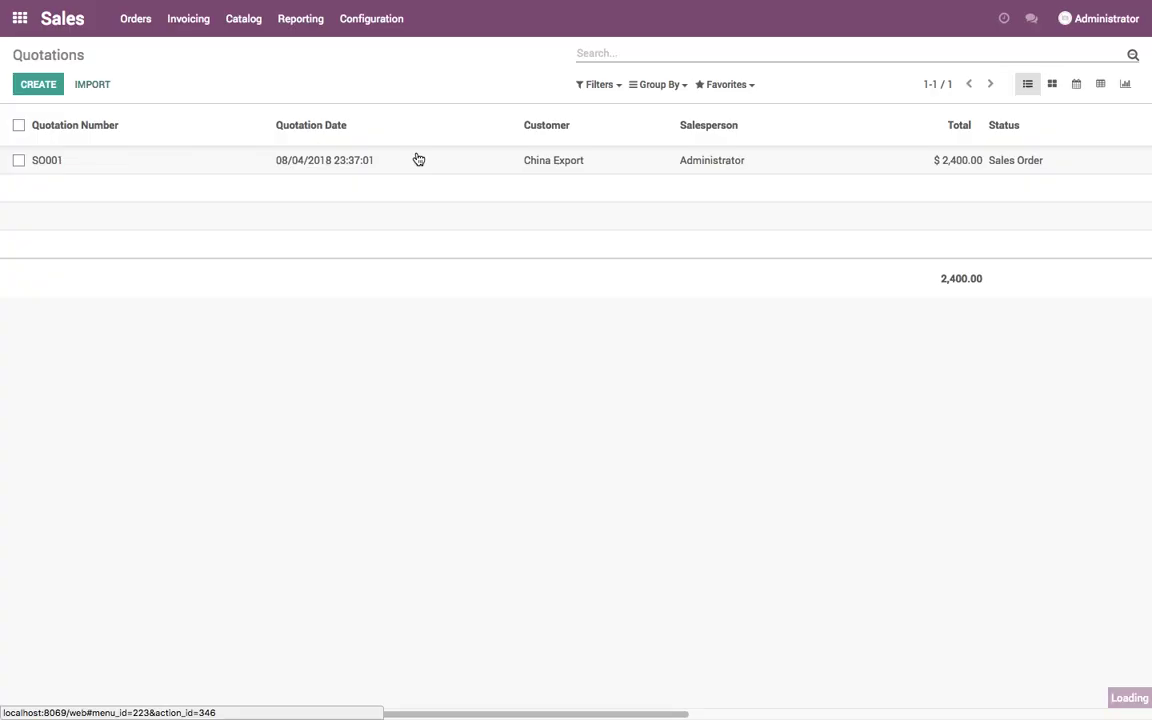
left_click(257, 162)
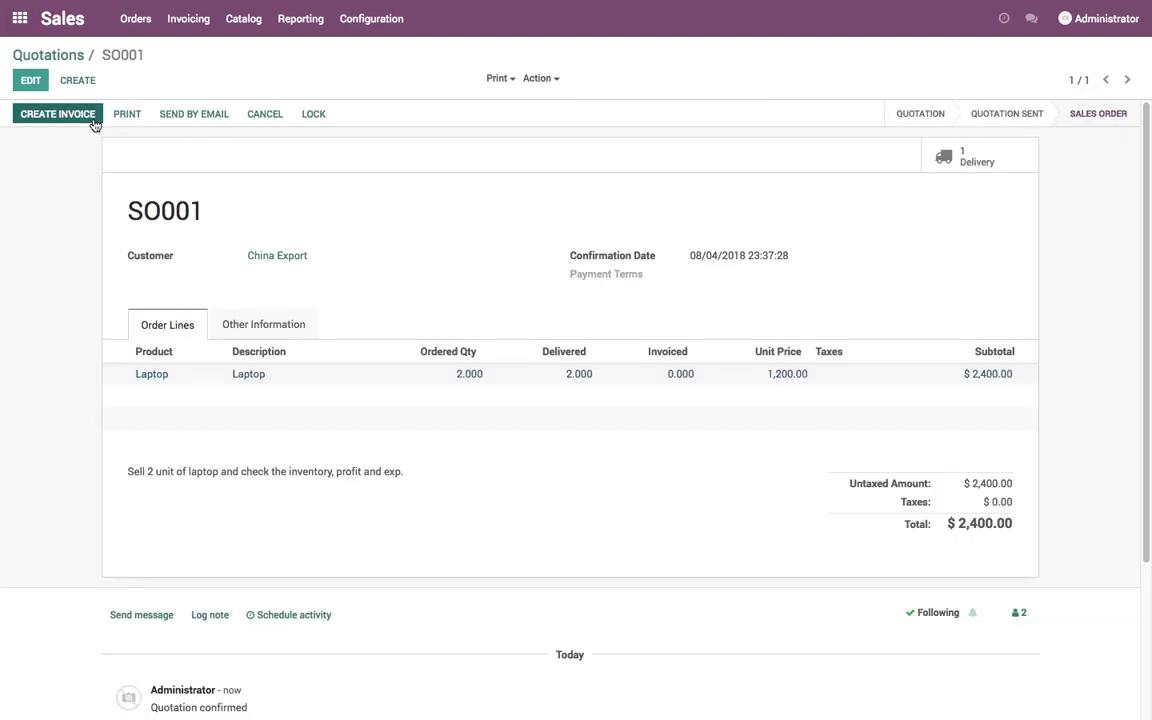
left_click(94, 118)
left_click(258, 250)
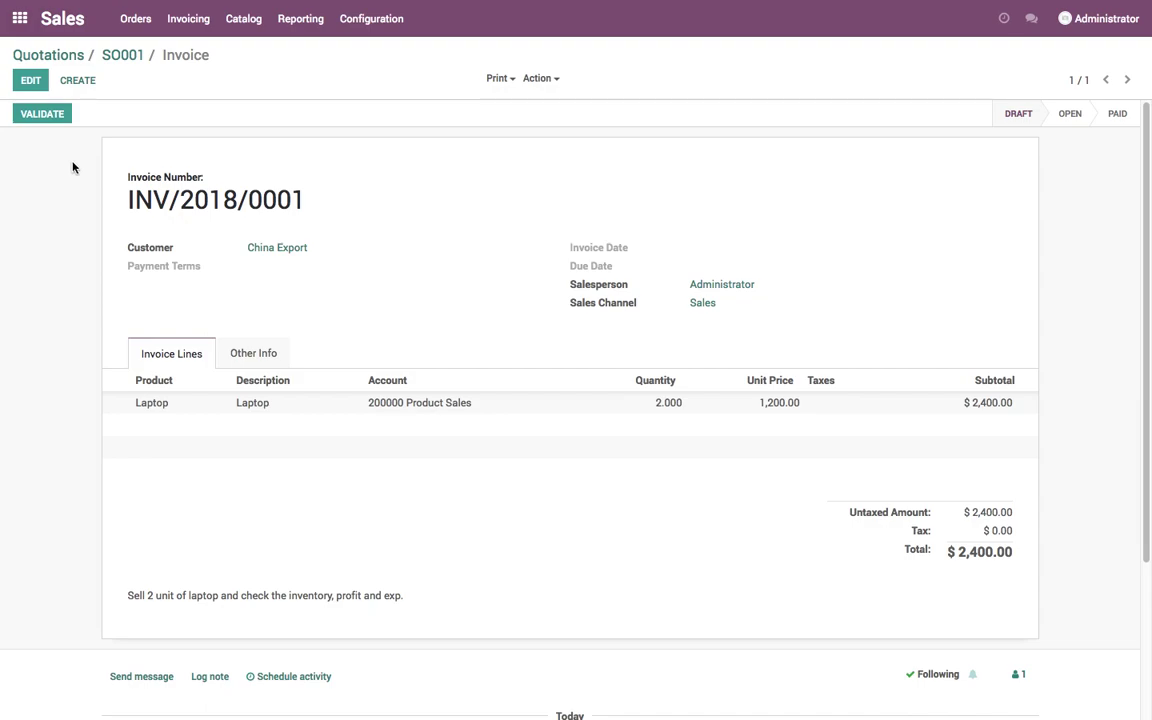
Step: Switch to Accounting and check the Profit and Loss and Balance Sheet reports while the customer invoice is still a draft
left_click(28, 22)
left_click(743, 152)
left_click(415, 19)
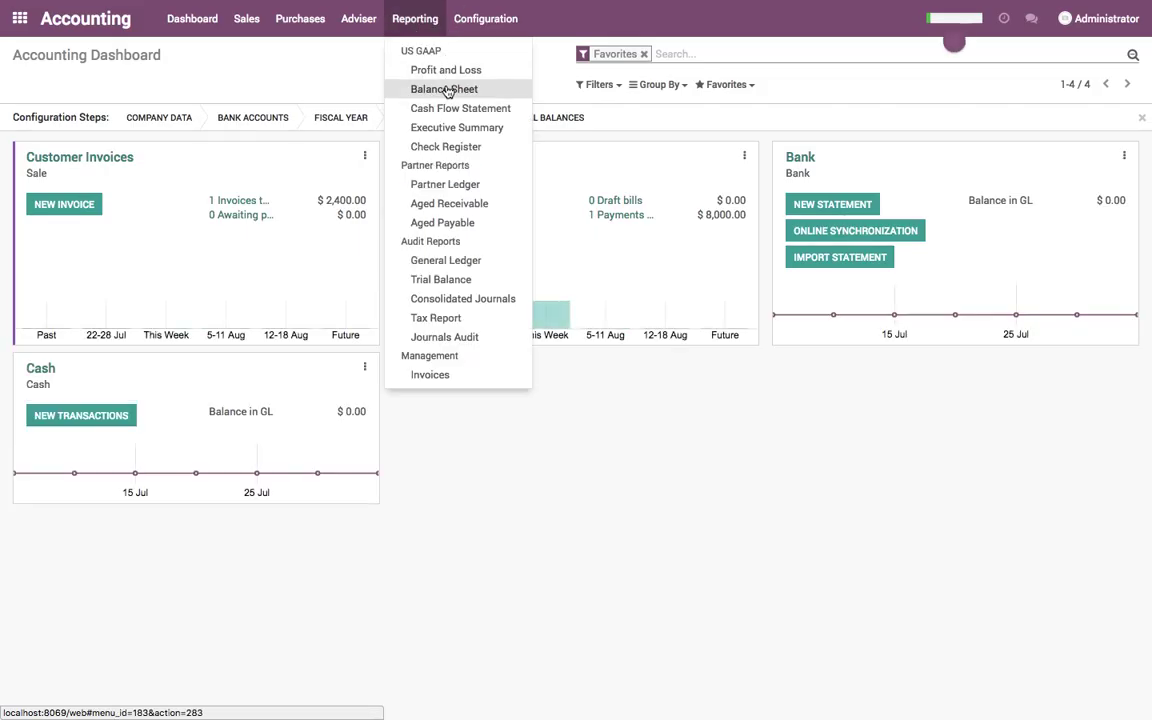
left_click(446, 72)
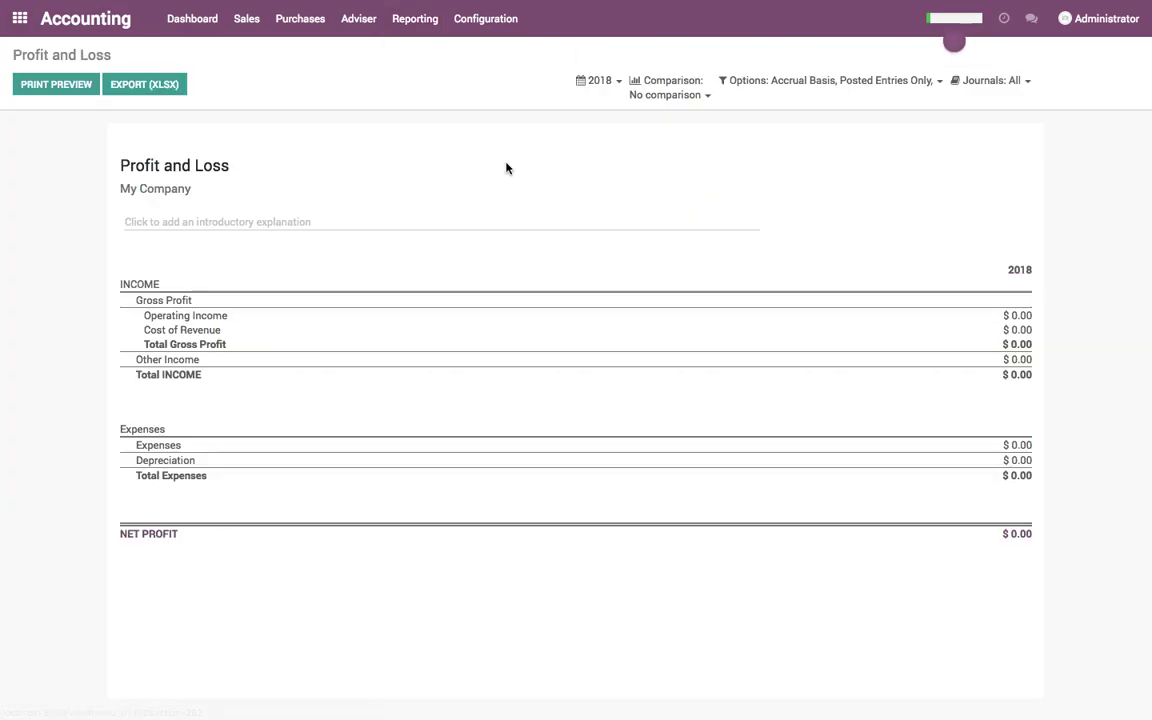
left_click(415, 19)
left_click(427, 92)
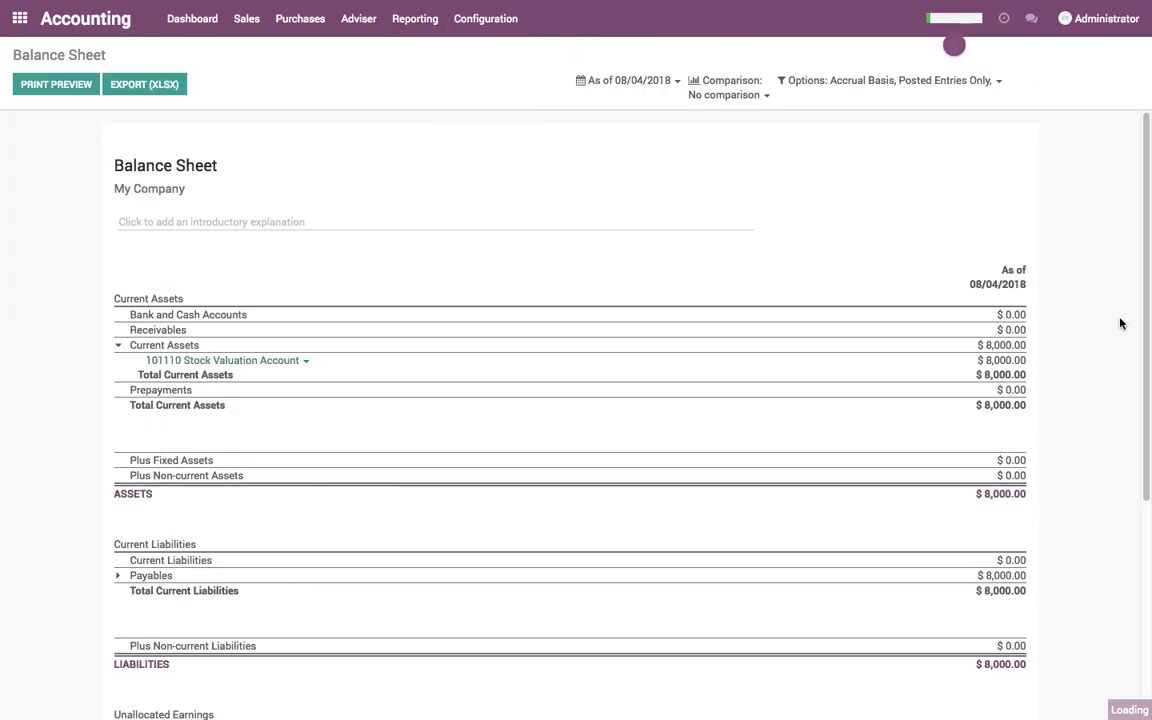
Step: Open the China Export draft in the customer invoices and validate it
left_click(246, 19)
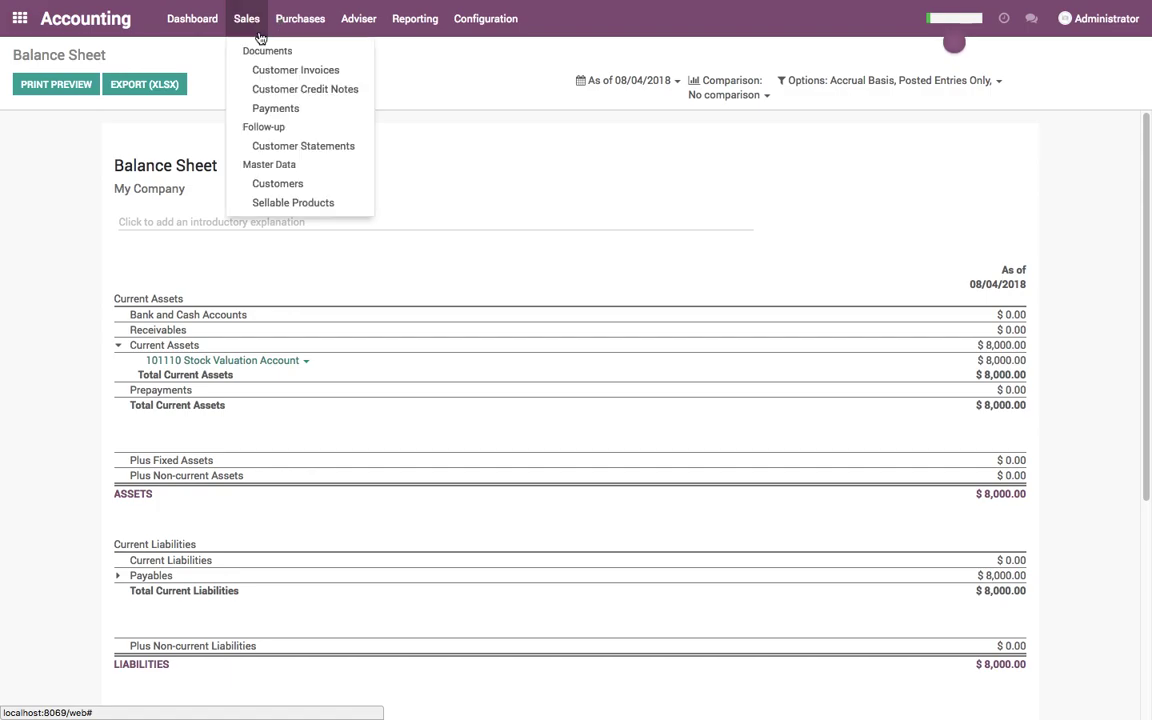
left_click(263, 74)
left_click(190, 163)
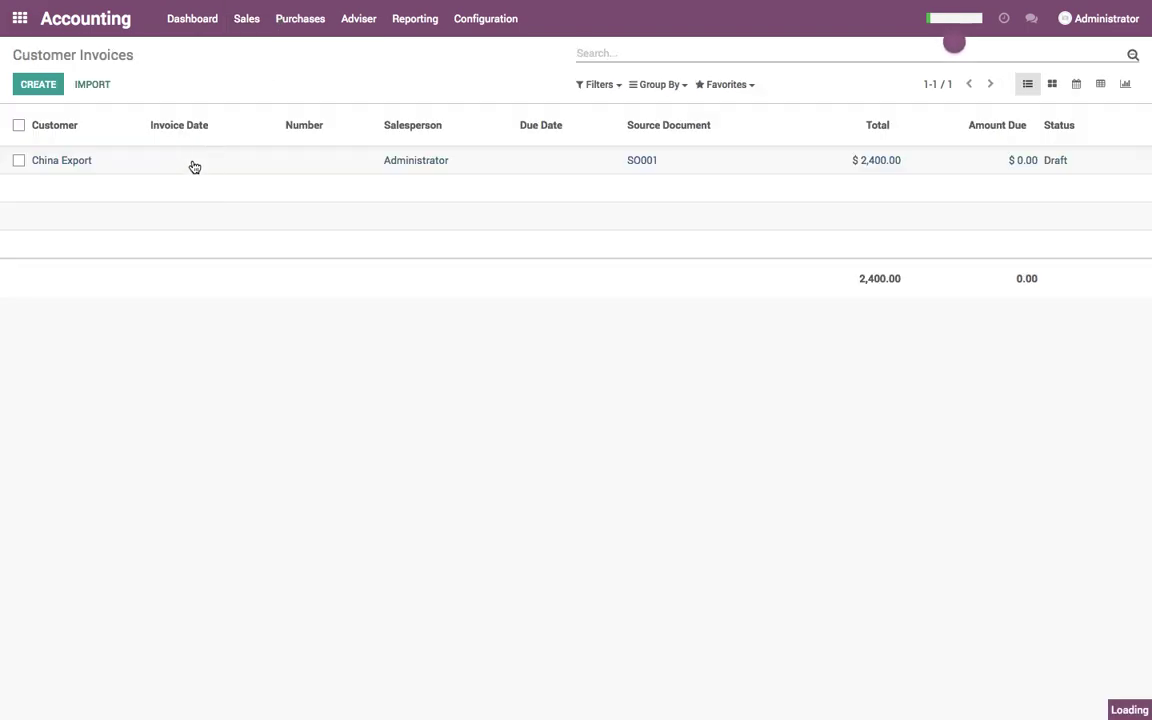
left_click(58, 116)
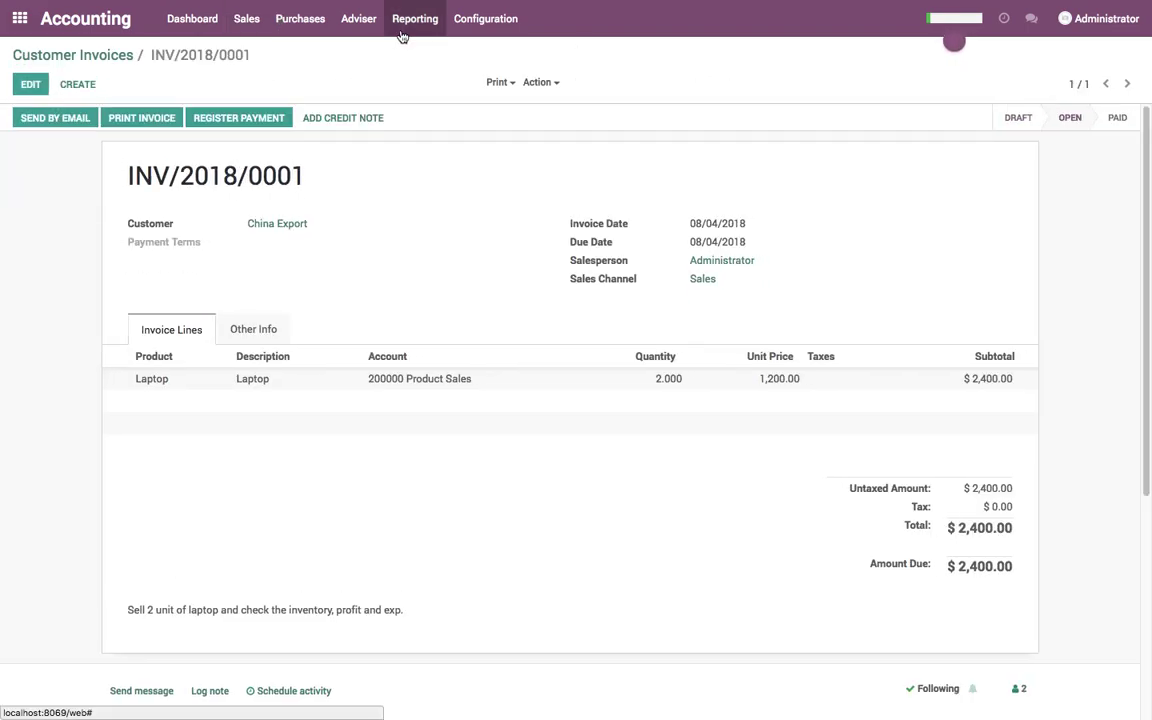
Step: Open the Balance Sheet report and check the Account Receivable and Stock Valuation Account balances
left_click(403, 32)
left_click(444, 89)
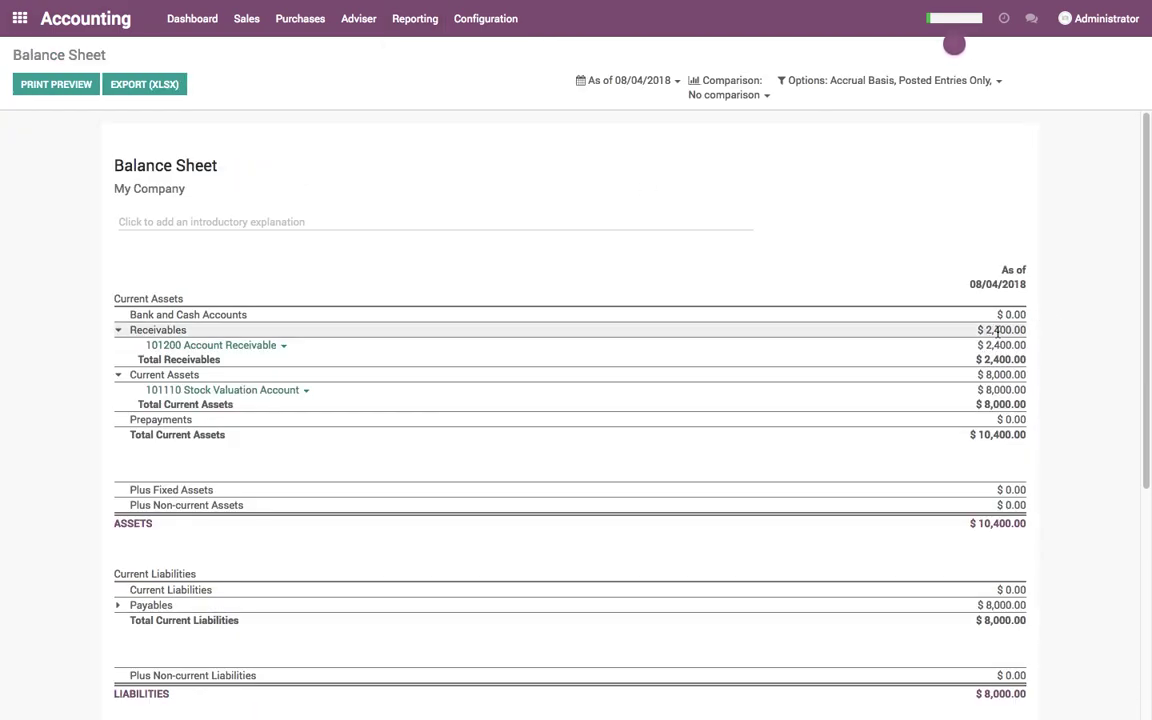
left_click_drag(987, 345, 1022, 344)
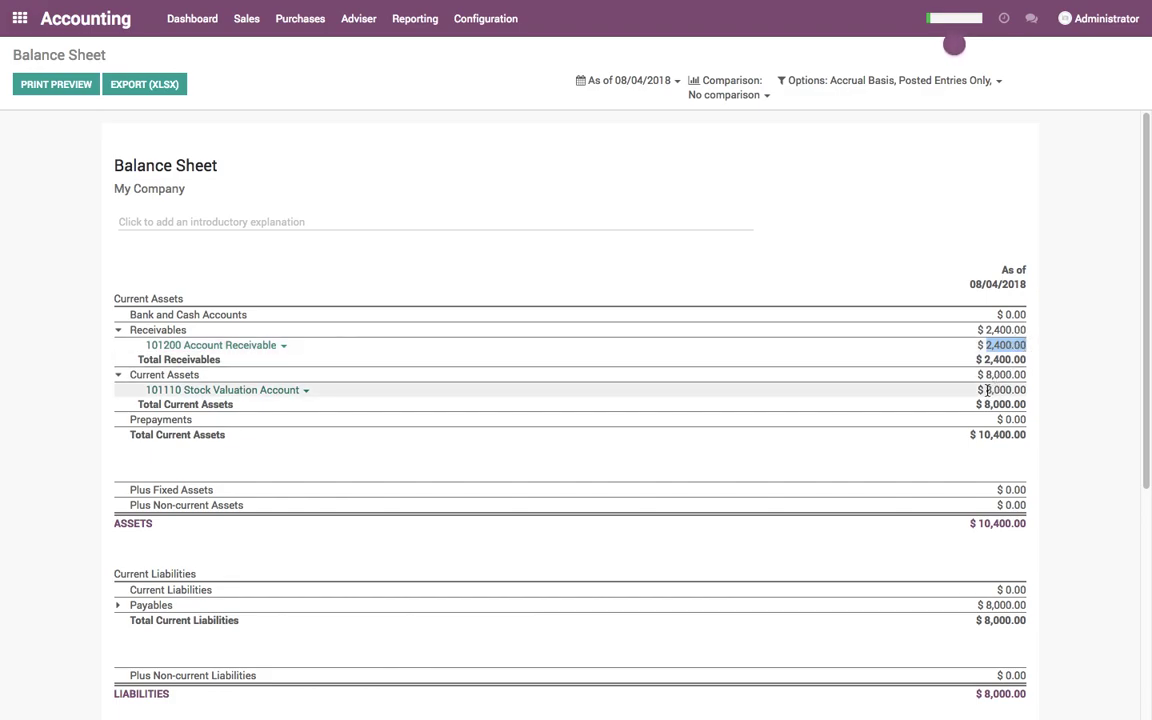
left_click_drag(987, 390, 1023, 390)
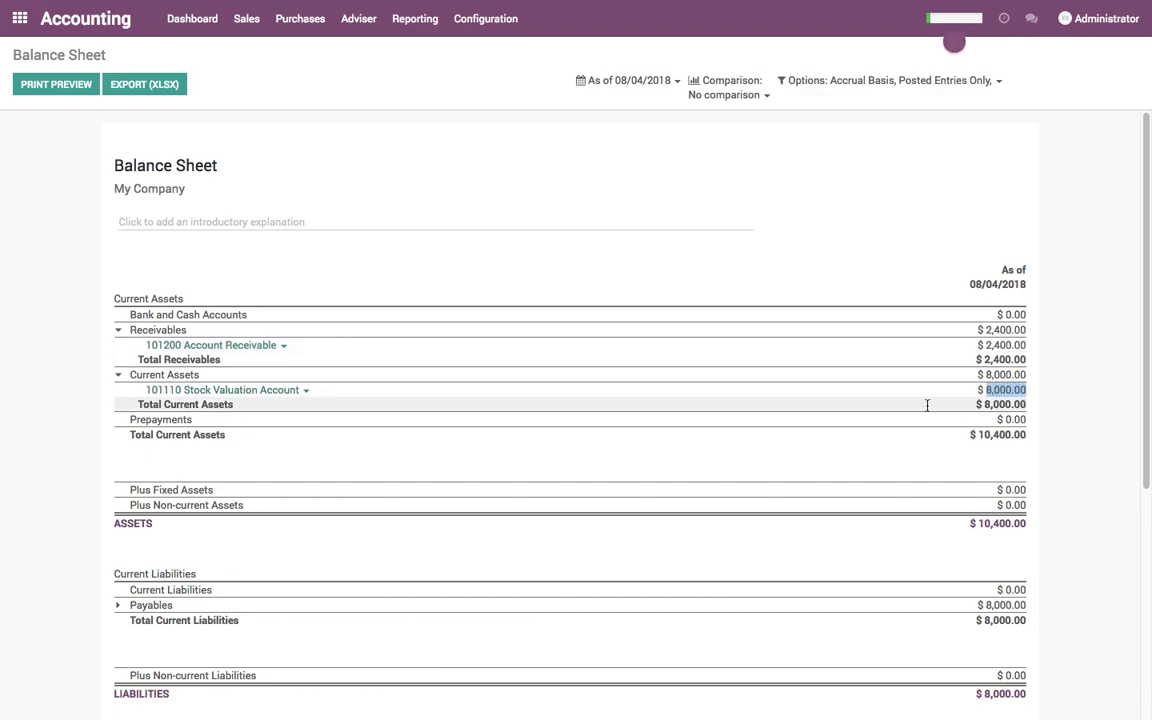
Step: Annotate the Stock Valuation Account line with the footnote "Stock valuation still 8000, but Inventory Valuation is 6400" and save it
left_click(307, 391)
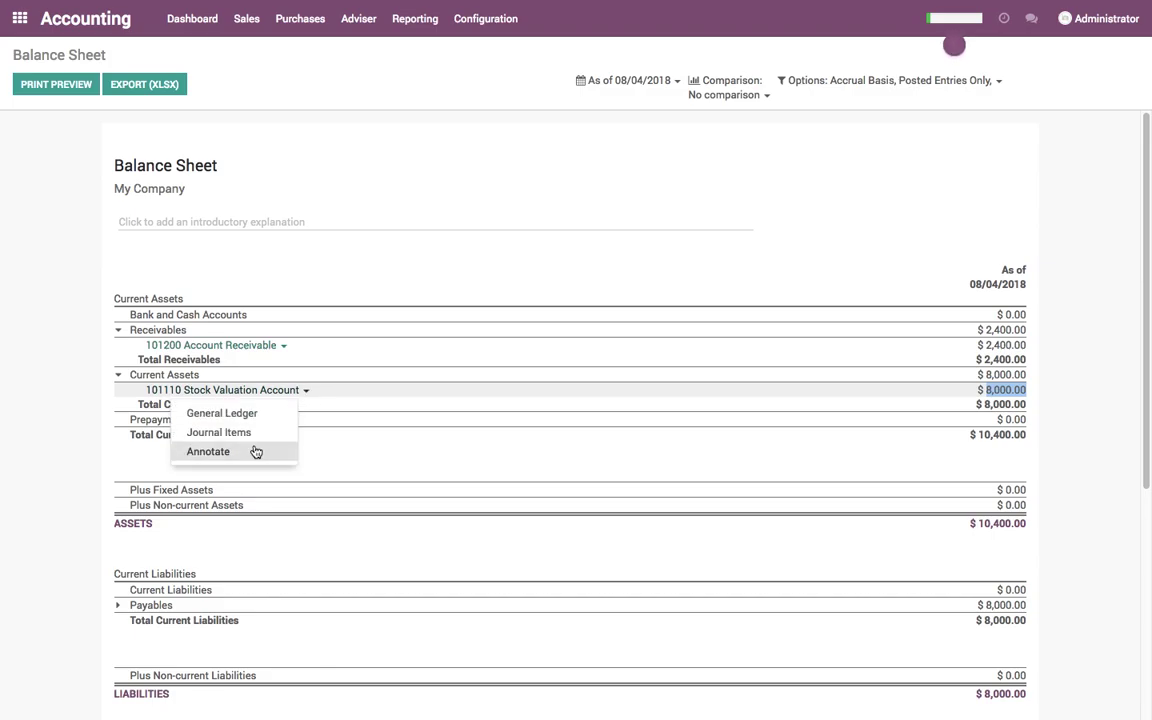
left_click(256, 451)
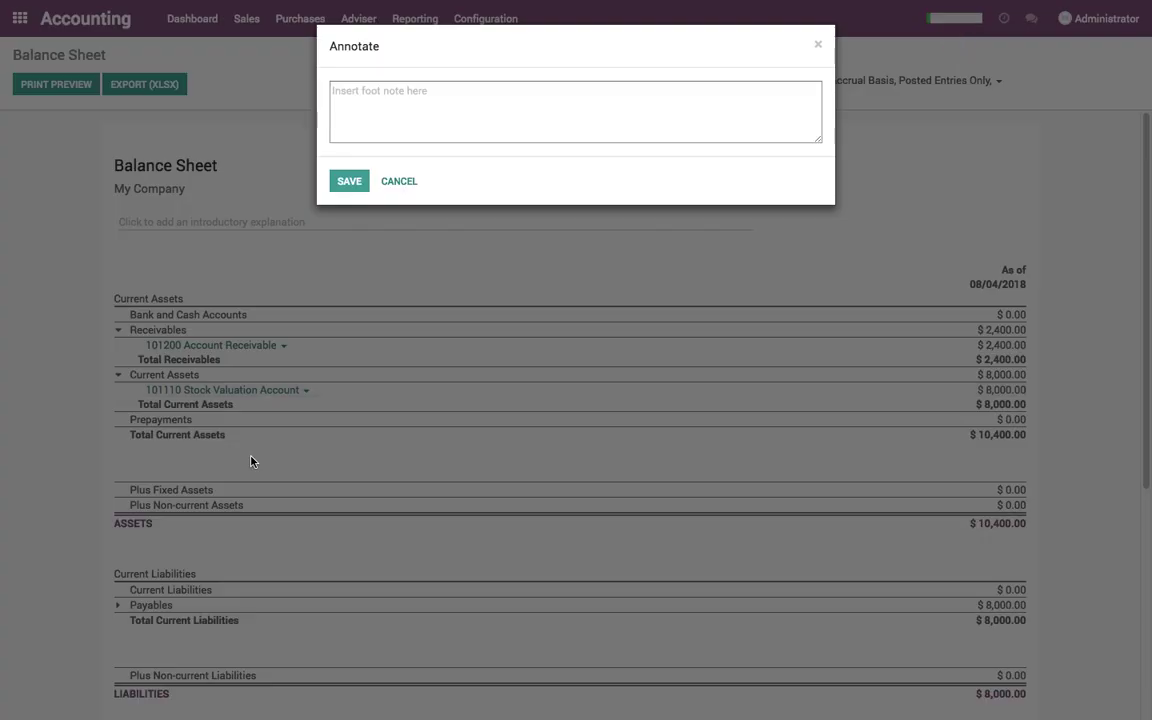
type("Stock valuation still 8000,")
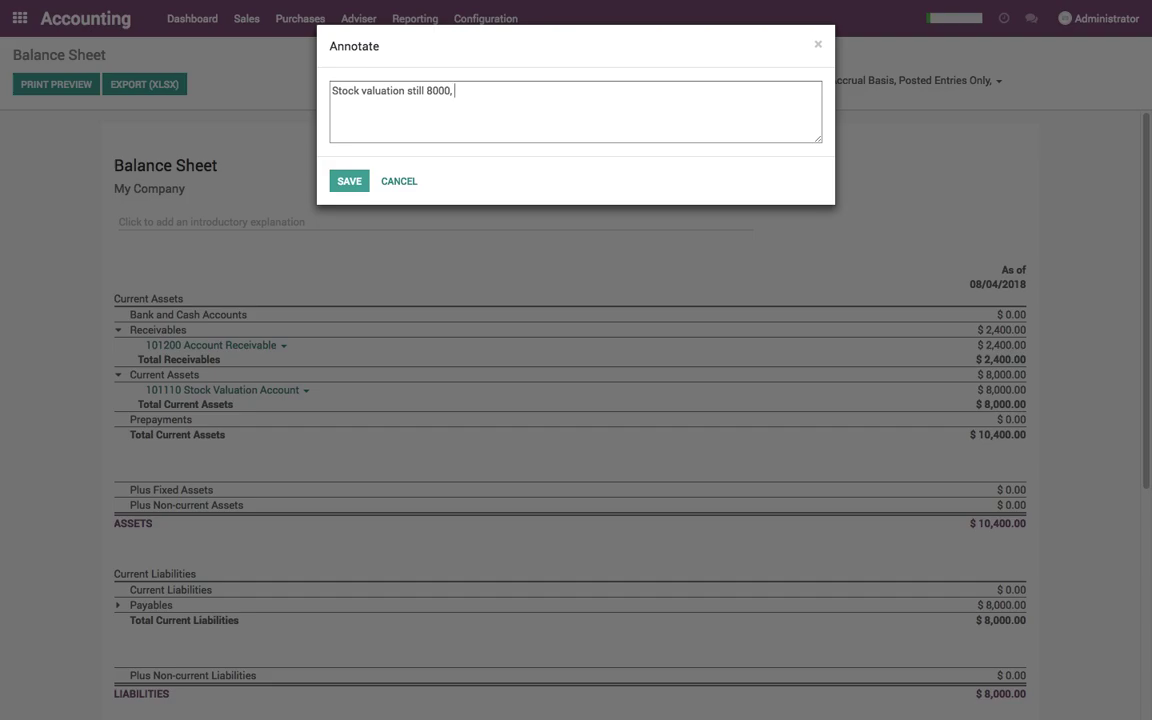
type("nventory Valuation is ")
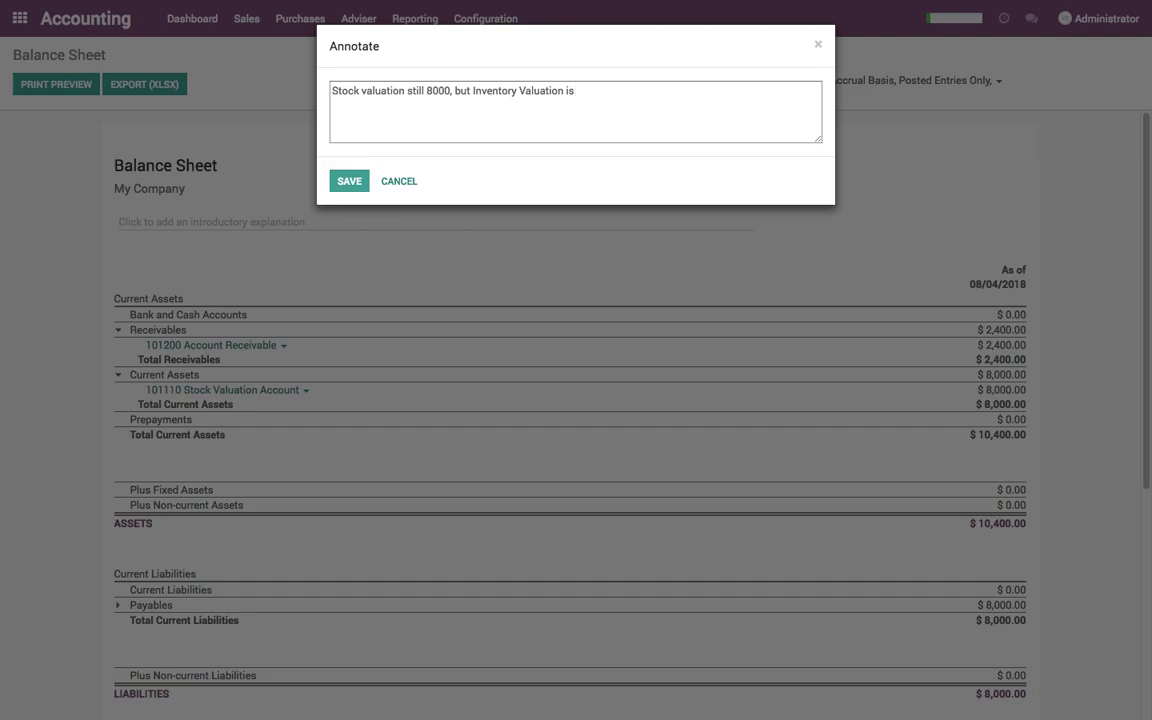
type("6400")
left_click(355, 178)
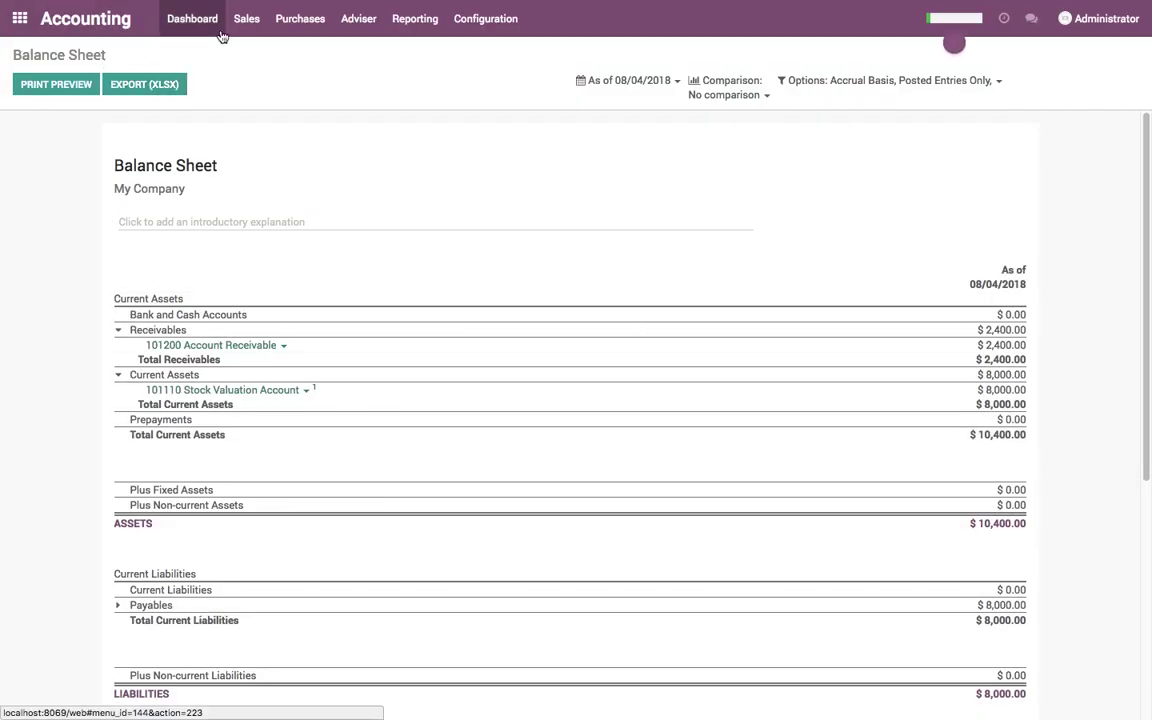
Step: Switch to Inventory and reopen the current inventory valuation report to compare the laptop's value with the balance sheet
left_click(20, 20)
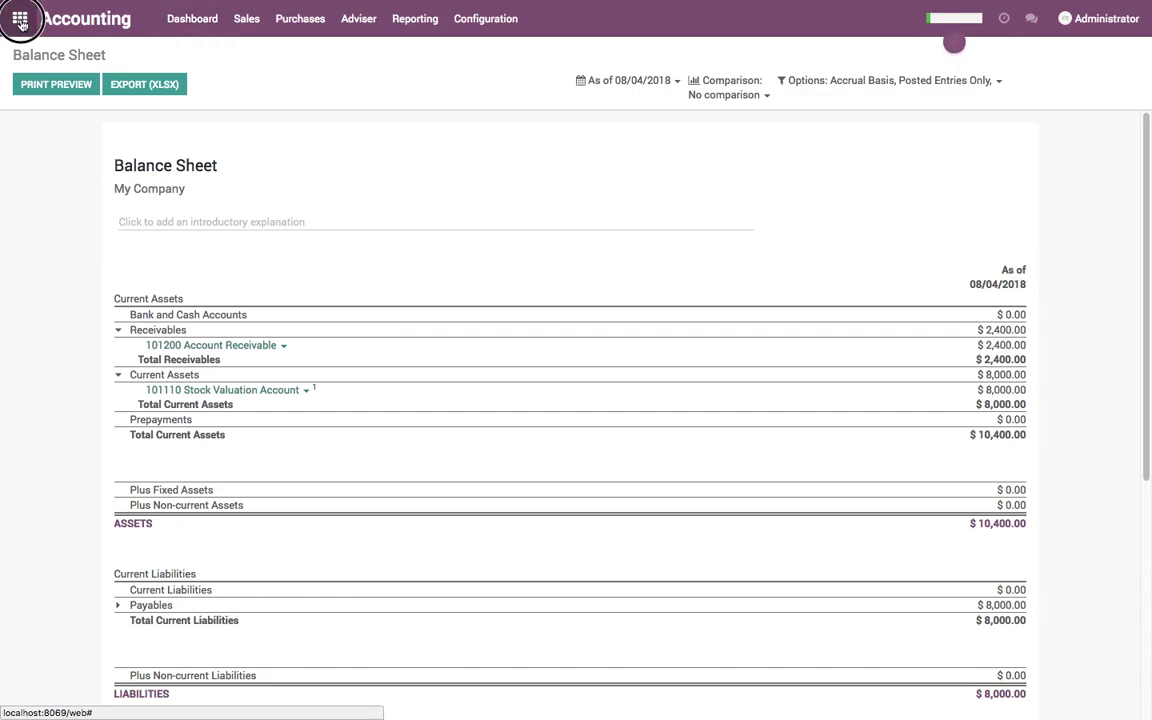
left_click(635, 145)
left_click(374, 18)
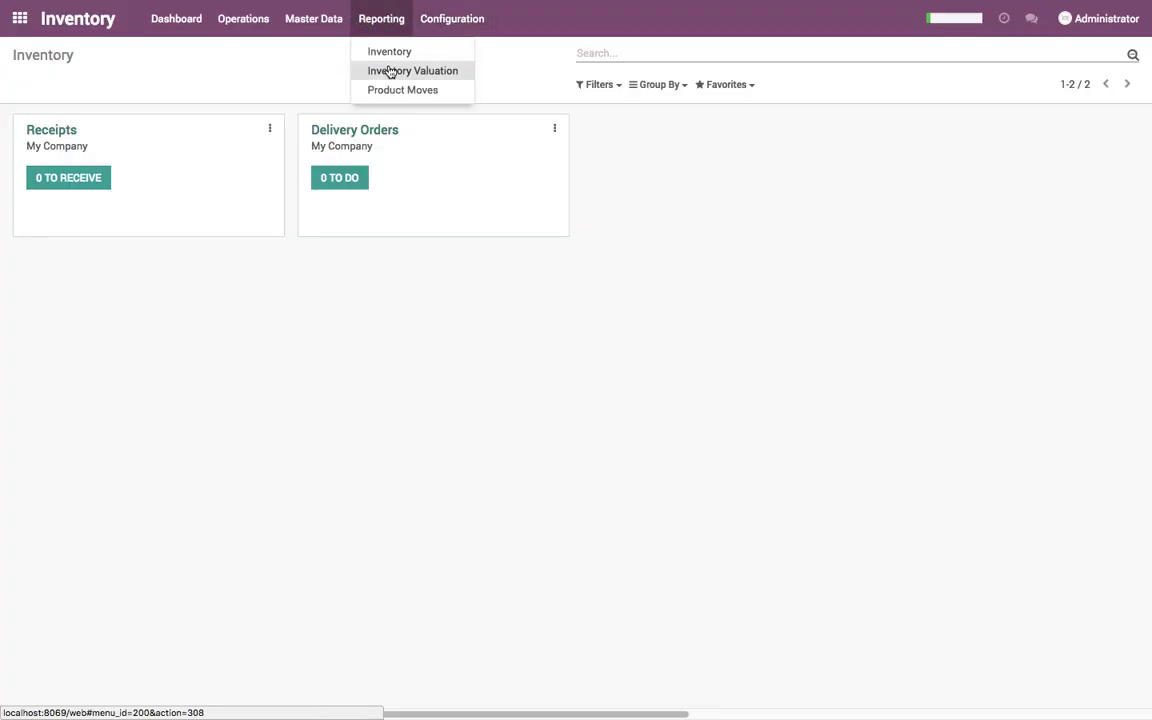
left_click(389, 72)
left_click(347, 206)
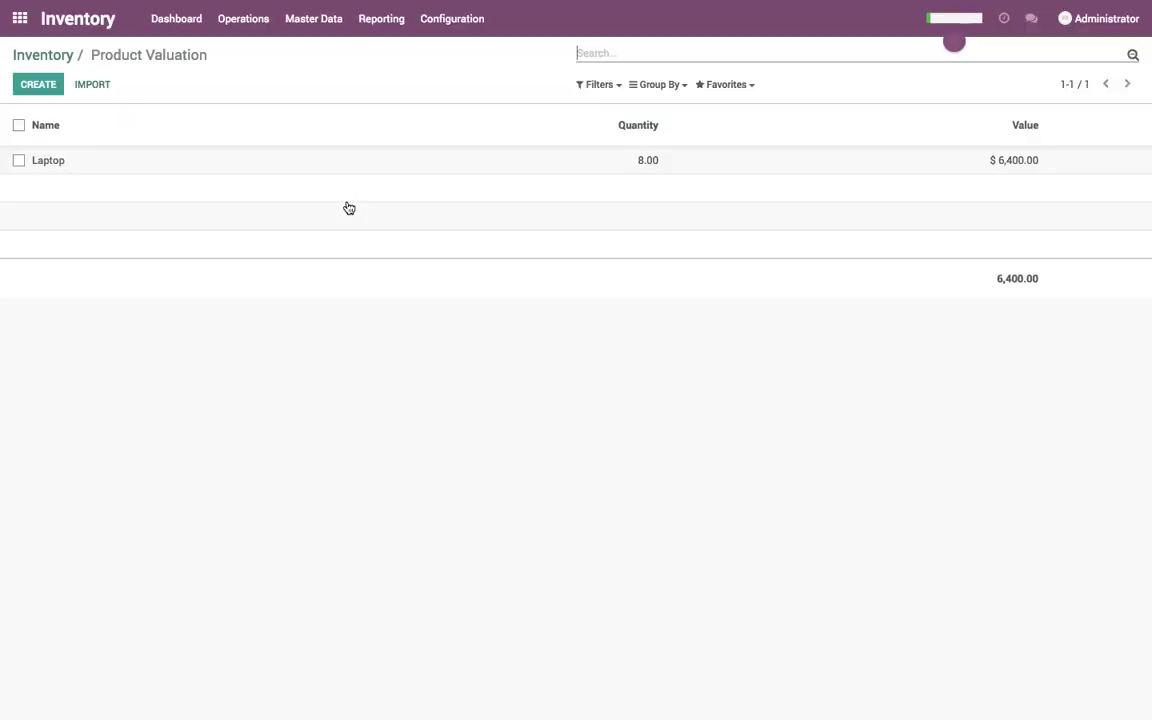
Step: Switch to Accounting and open the Profit and Loss report to check the income, cost of revenue and net profit
left_click(20, 18)
left_click(741, 178)
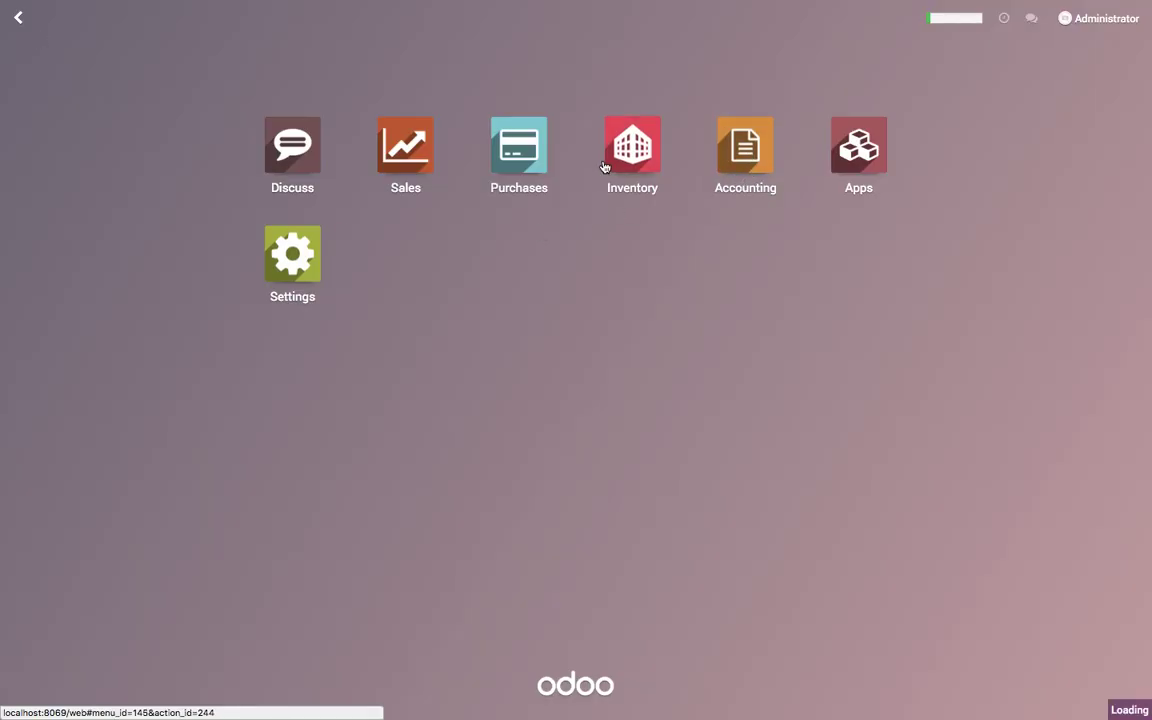
left_click(609, 185)
left_click(20, 18)
left_click(760, 180)
left_click(414, 18)
left_click(419, 67)
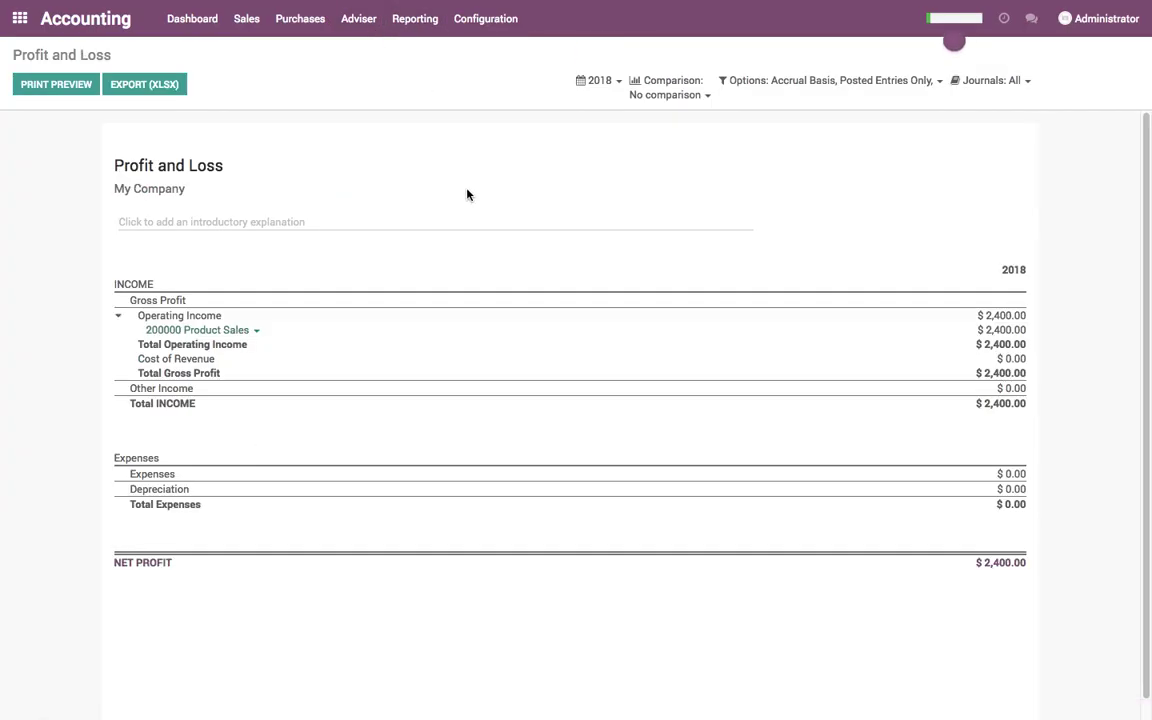
Step: Start the report's introductory explanation with "Is my profit is 2400?" and a second line "No, every interval you need to update the inventory in"
left_click(348, 219)
type("Is my profit is 2400?")
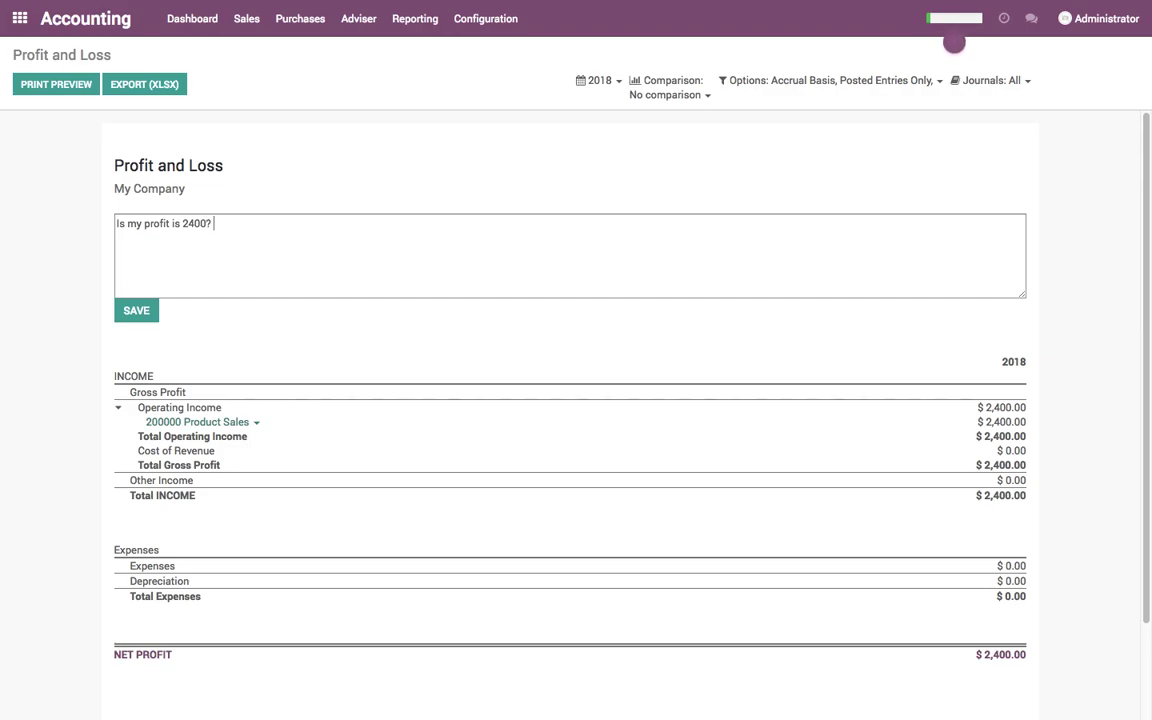
type("No, every interbval you need")
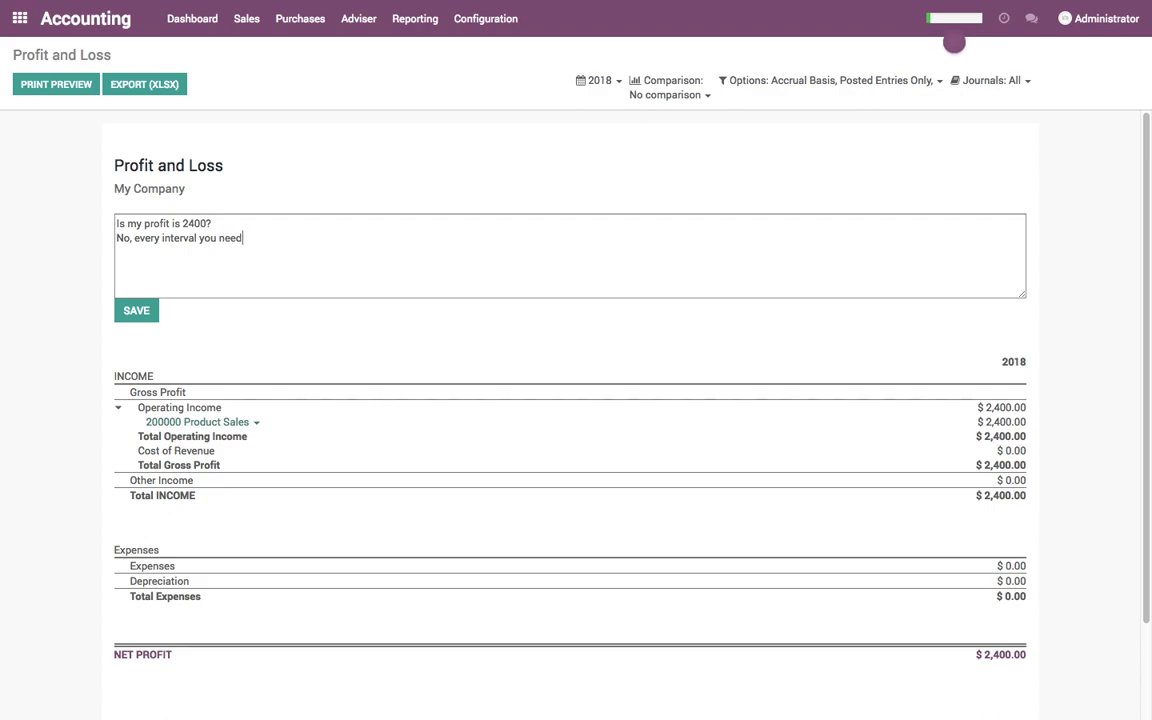
type(" to update the inventory in")
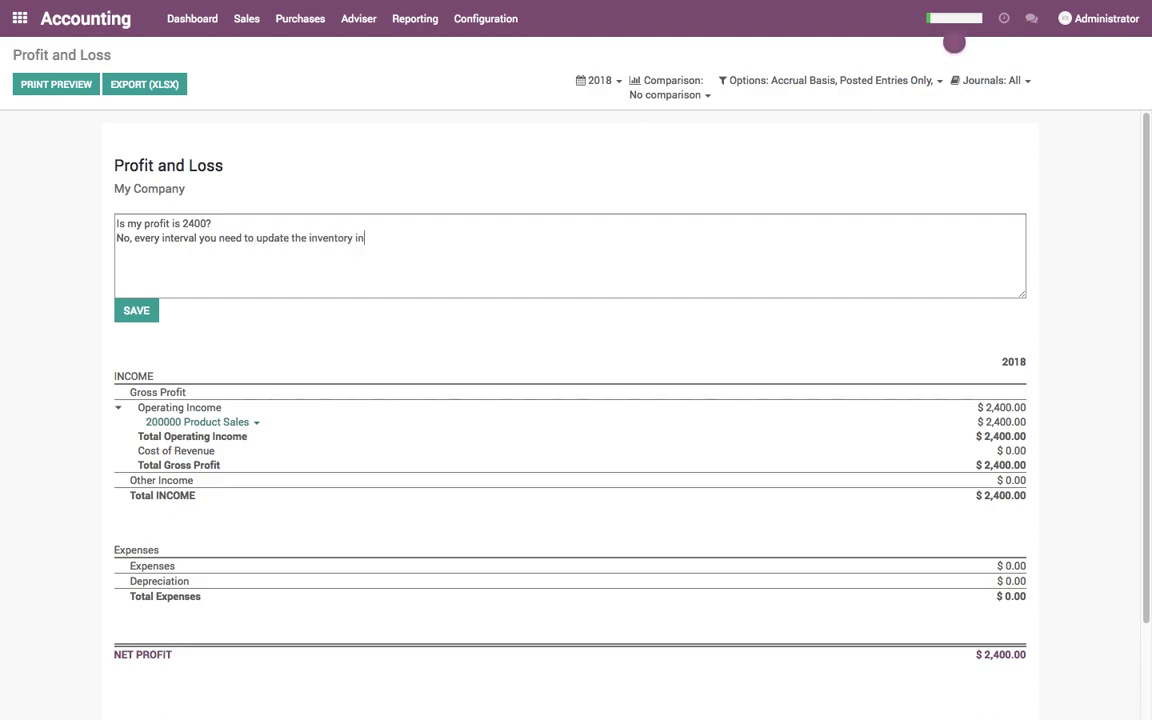
Step: Complete the explanation with "BS based on the stock value from Inventory", add a closing line "Let's do it." and save it
type(" BS based on the stock value ")
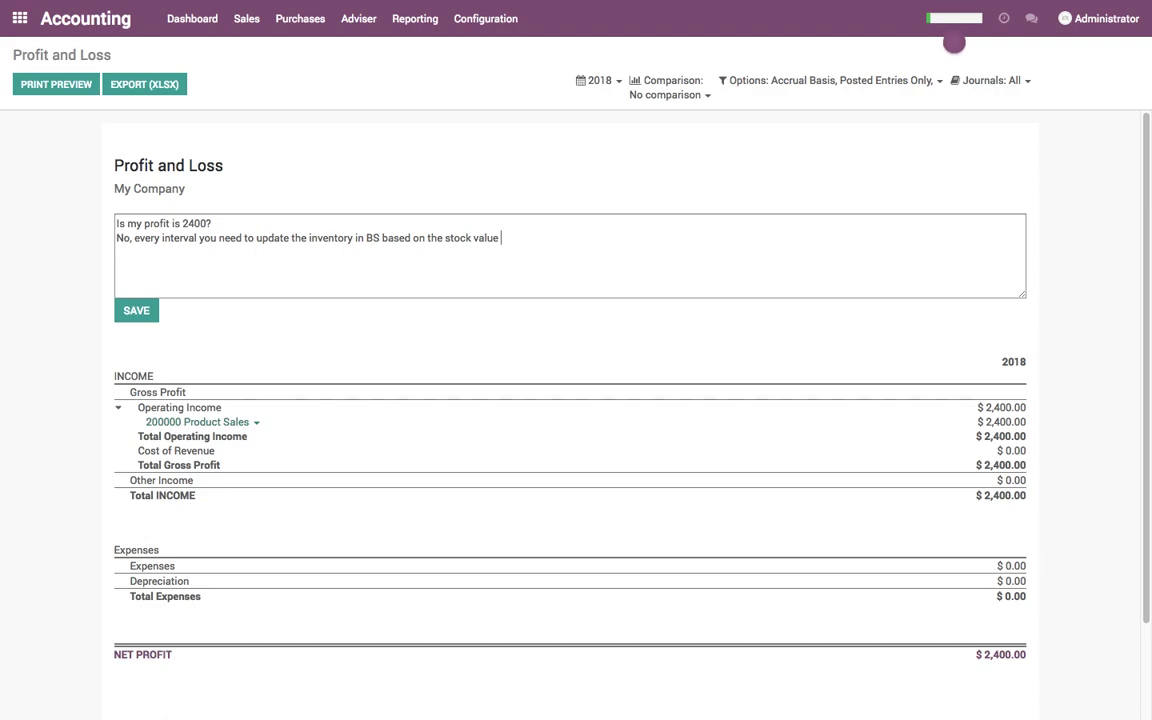
type("from Inventor")
type("Let's do it.")
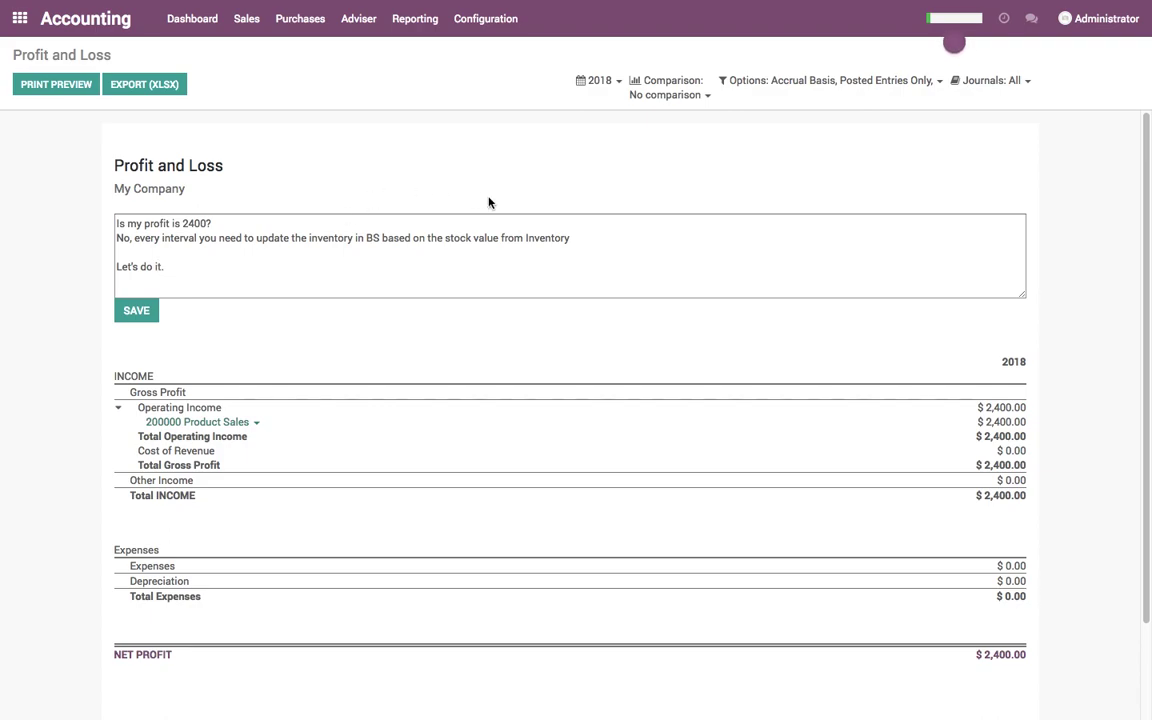
left_click(136, 310)
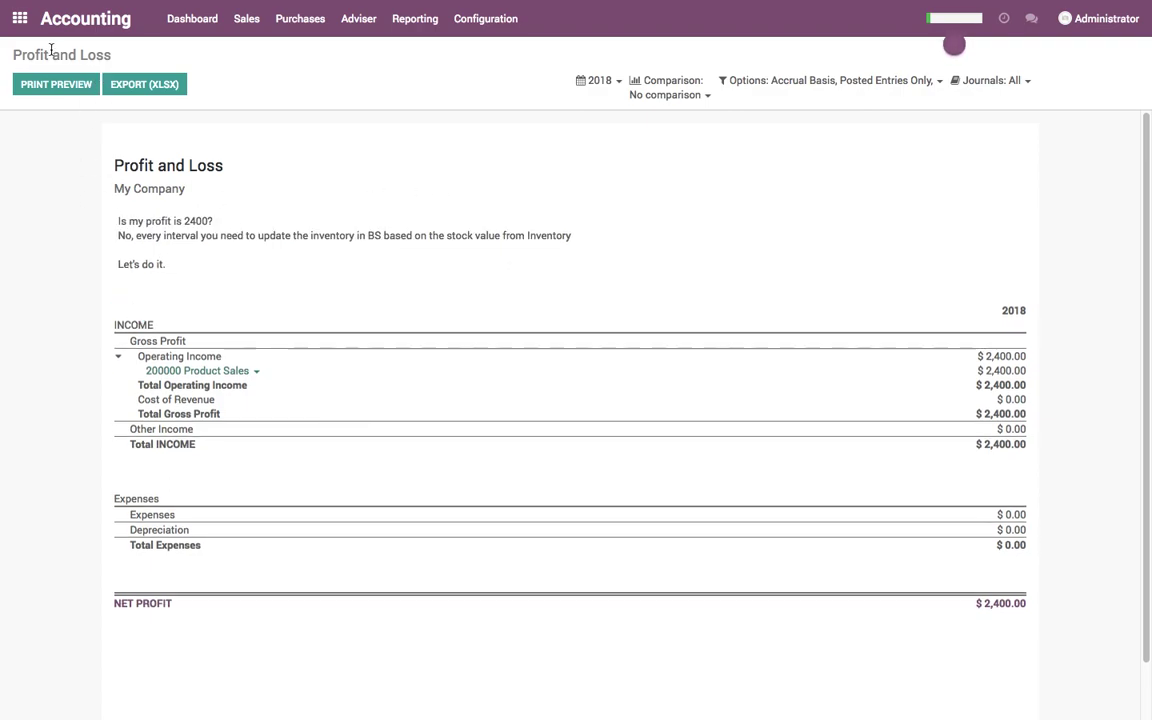
Step: Switch to Inventory and retrieve the current inventory valuation to check the laptop's quantity and value
left_click(19, 18)
left_click(630, 148)
left_click(385, 19)
left_click(406, 69)
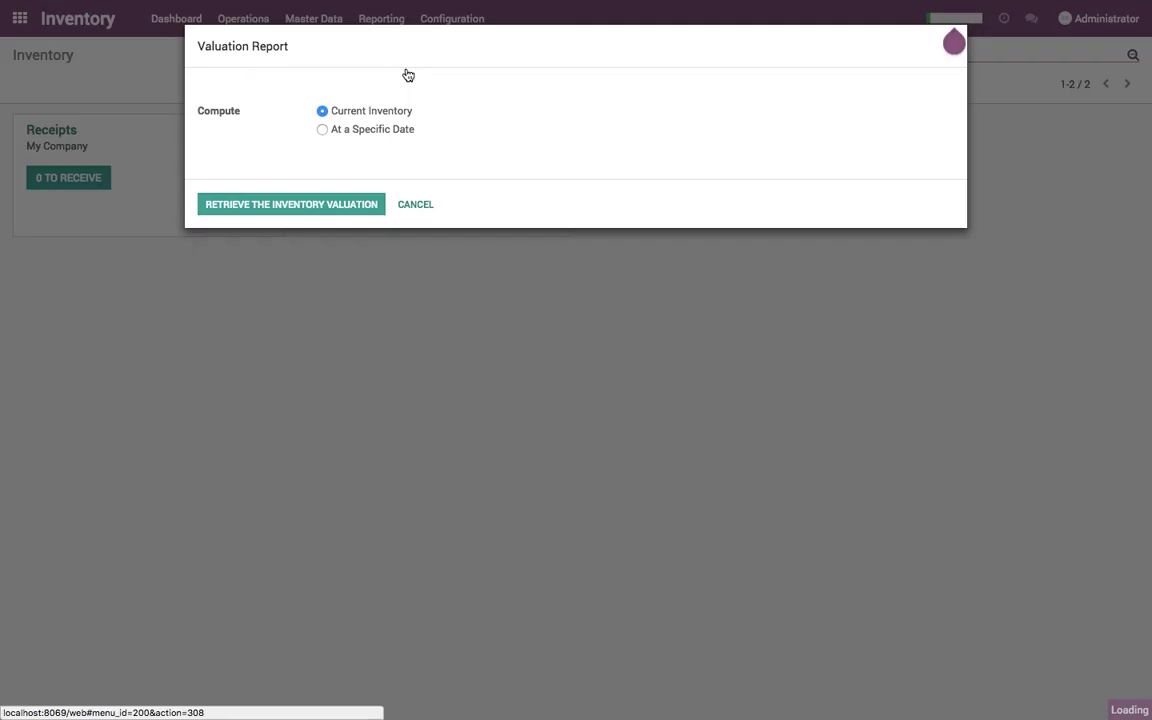
left_click(341, 204)
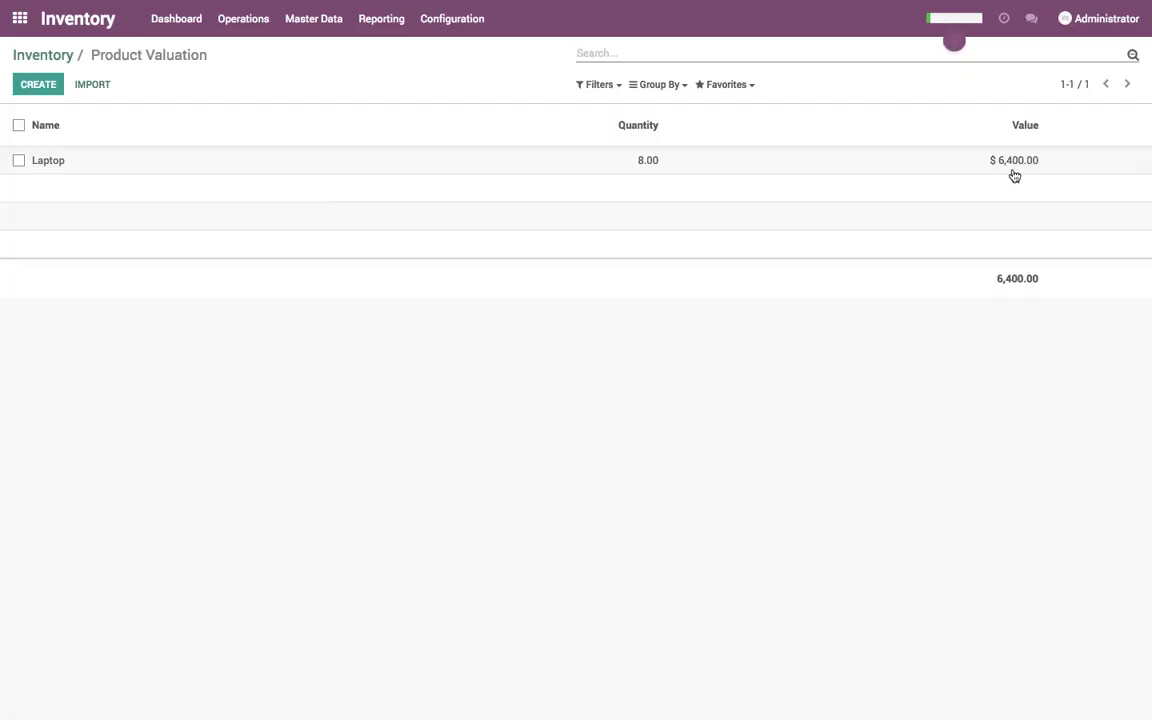
Step: Return to Accounting and start a new journal entry
left_click(19, 18)
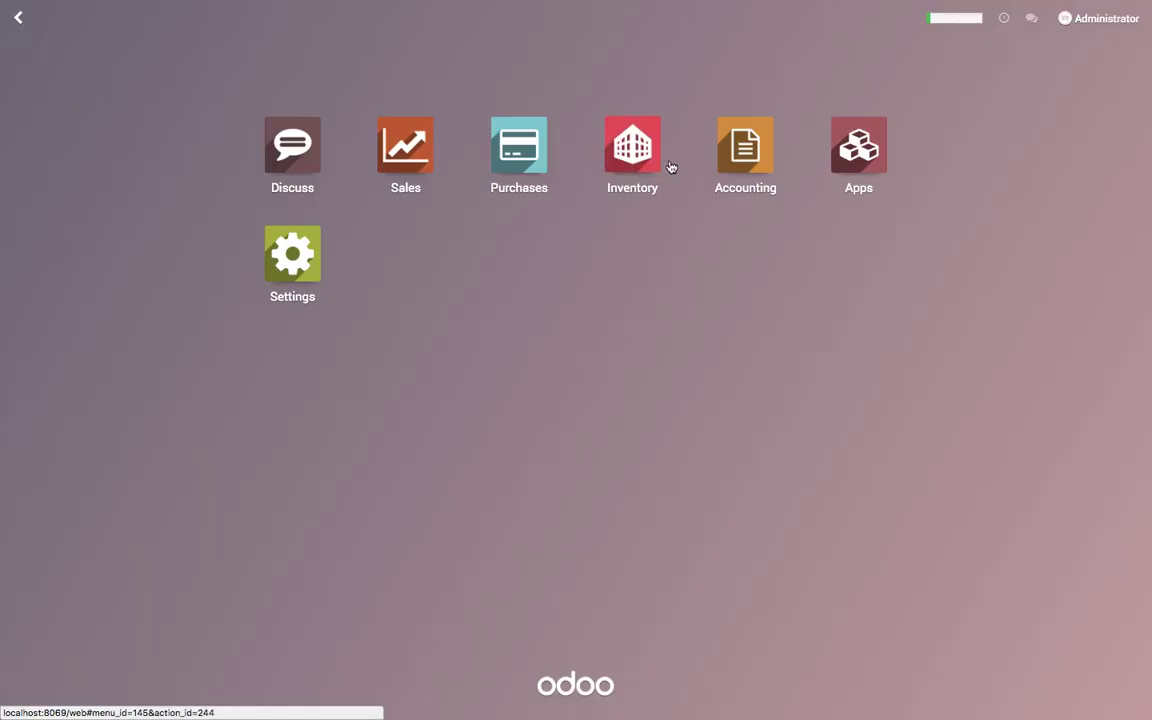
left_click(724, 154)
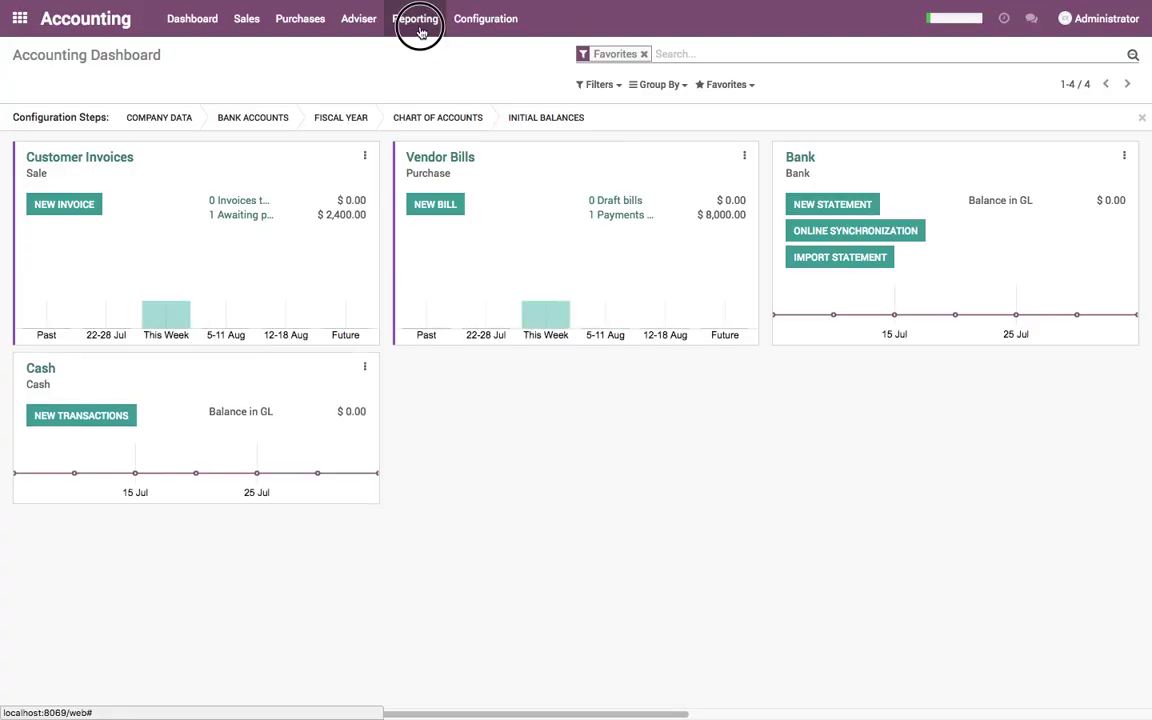
left_click(418, 20)
left_click(358, 19)
left_click(380, 88)
left_click(30, 85)
Step: Set the entry's reference to "Closing Stock Valuation by Week" and its journal to Stock Journal (USD)
left_click(263, 239)
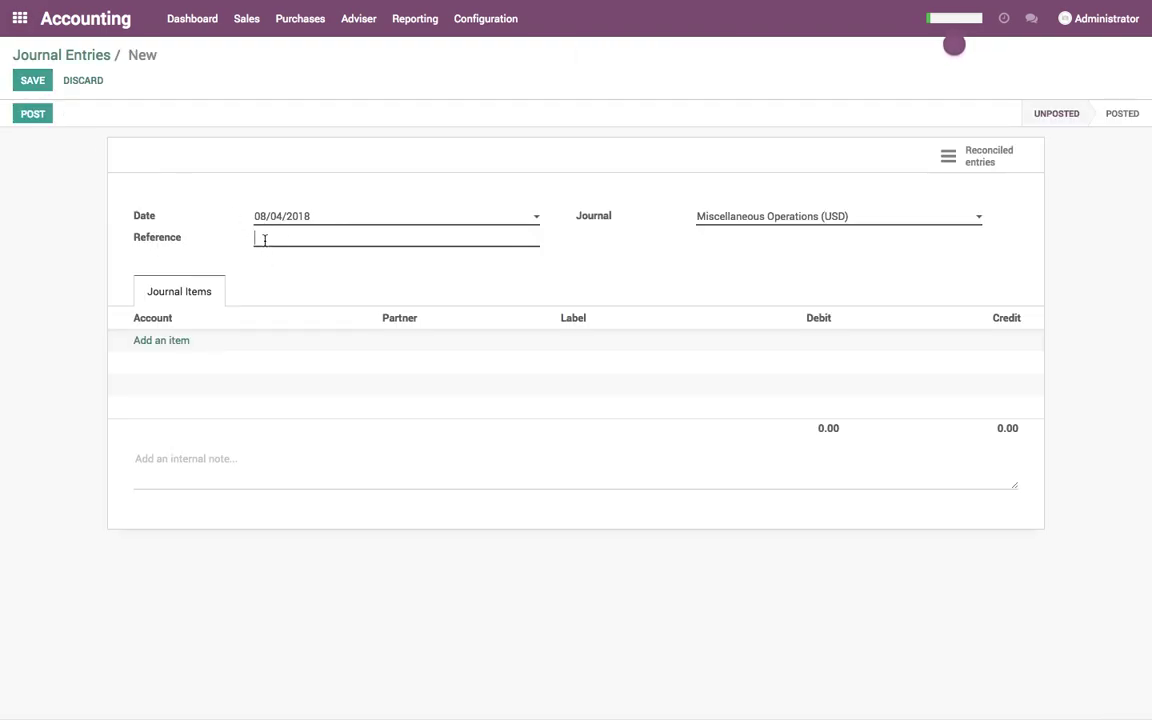
type("Closing W")
type("eeb")
key("Tab")
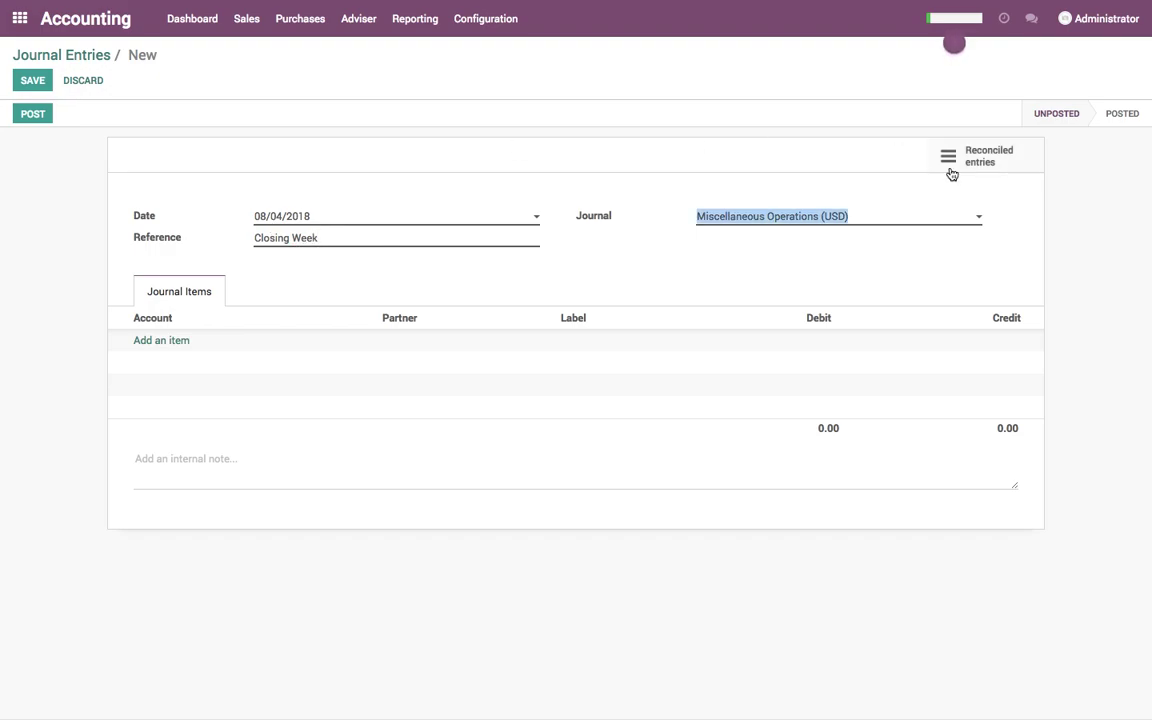
left_click(856, 223)
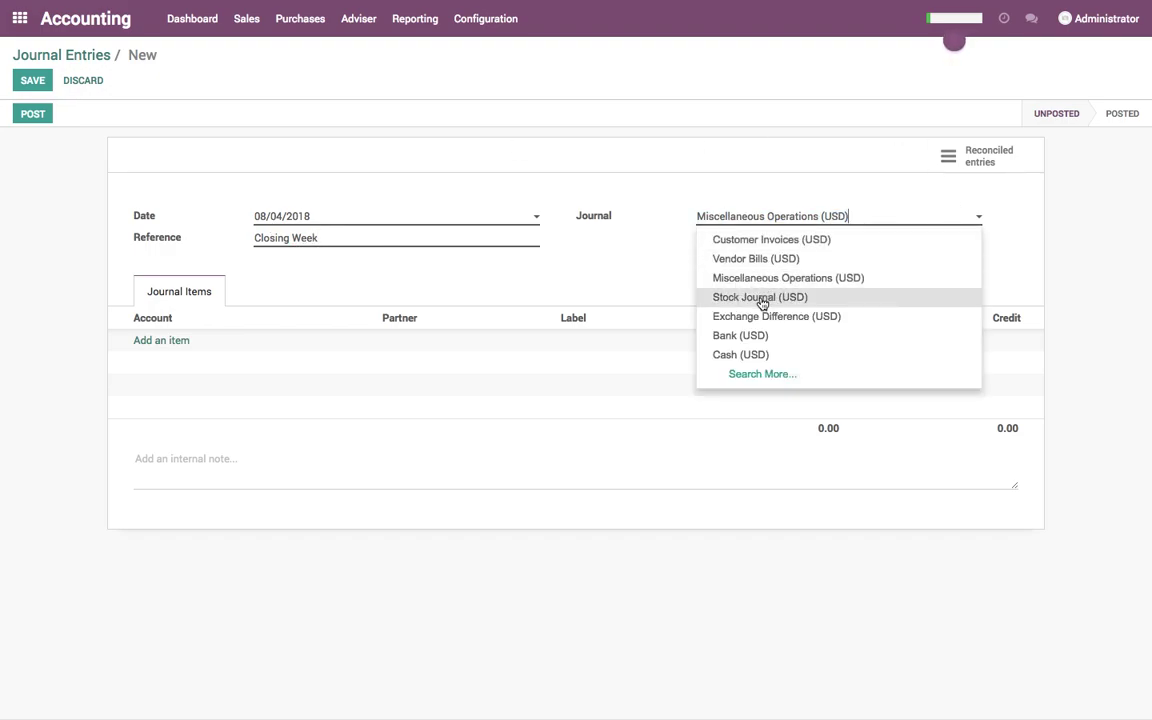
left_click(764, 298)
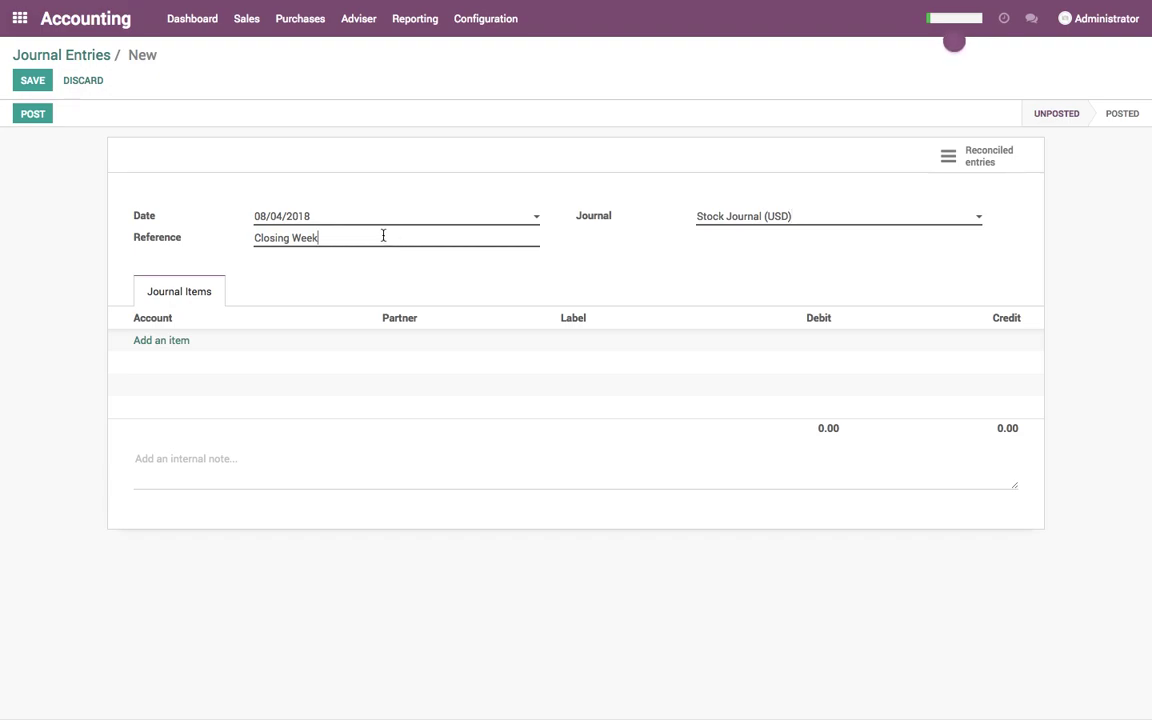
type("Stock Valuation ")
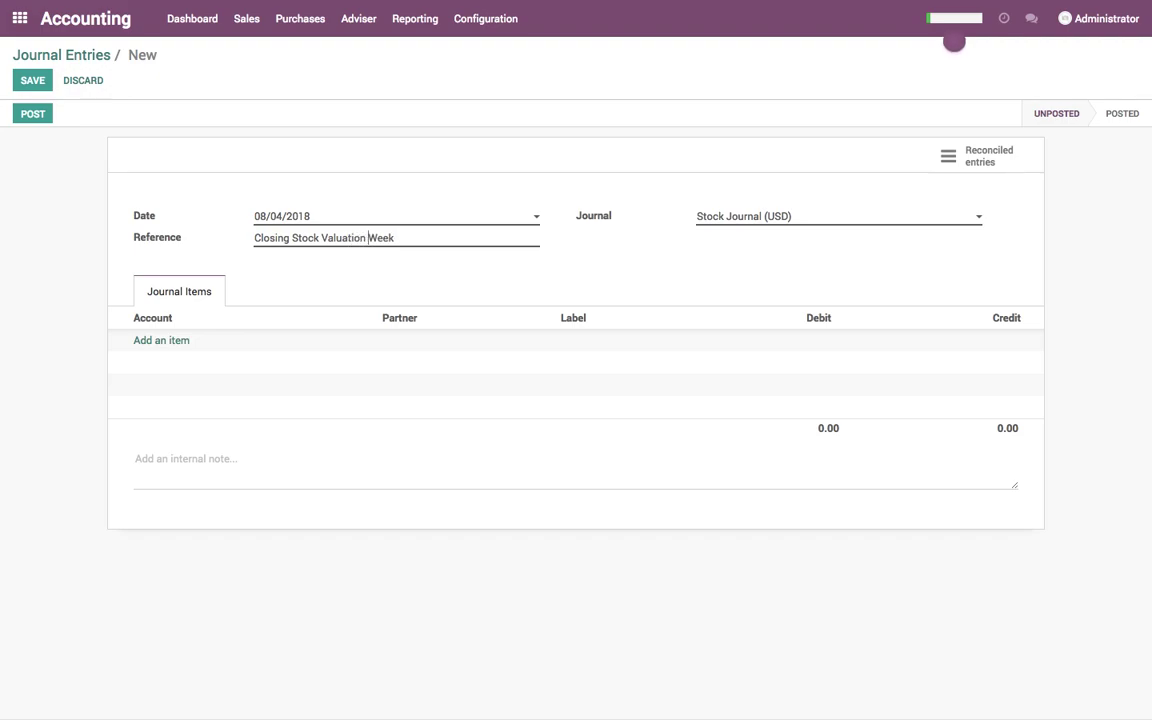
type("by")
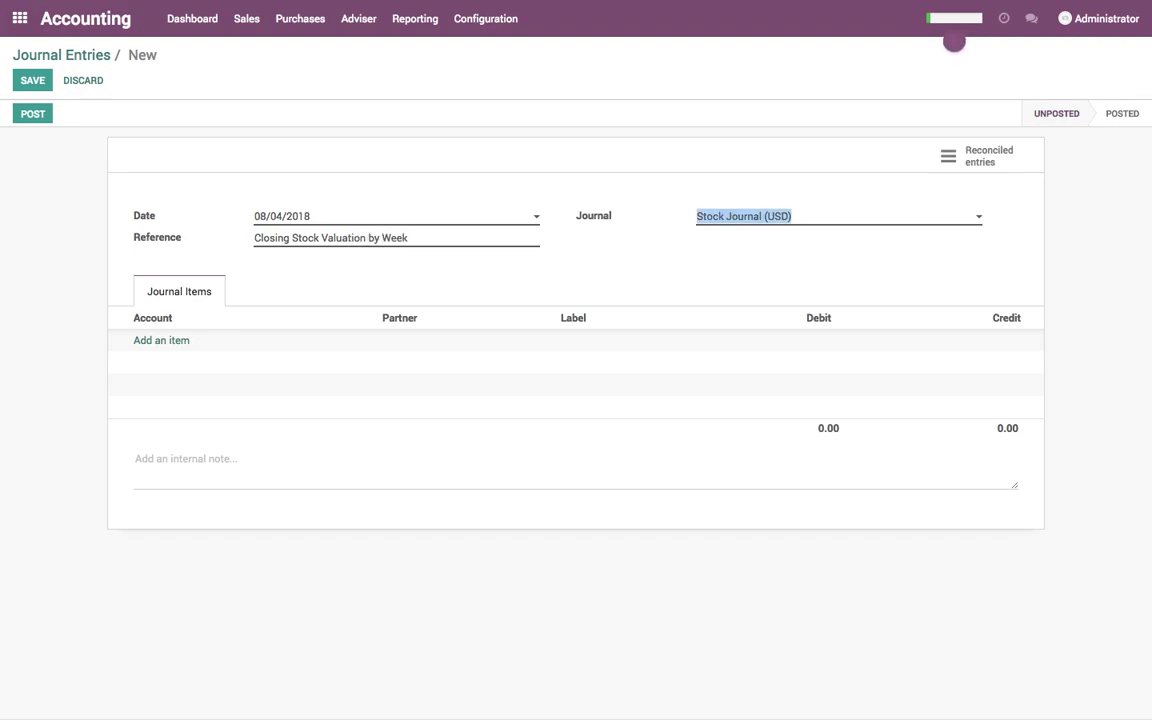
Step: Add a journal item on 101110 Stock Valuation Account labelled "Cost of Sold goods" with a credit of 1600
left_click(165, 341)
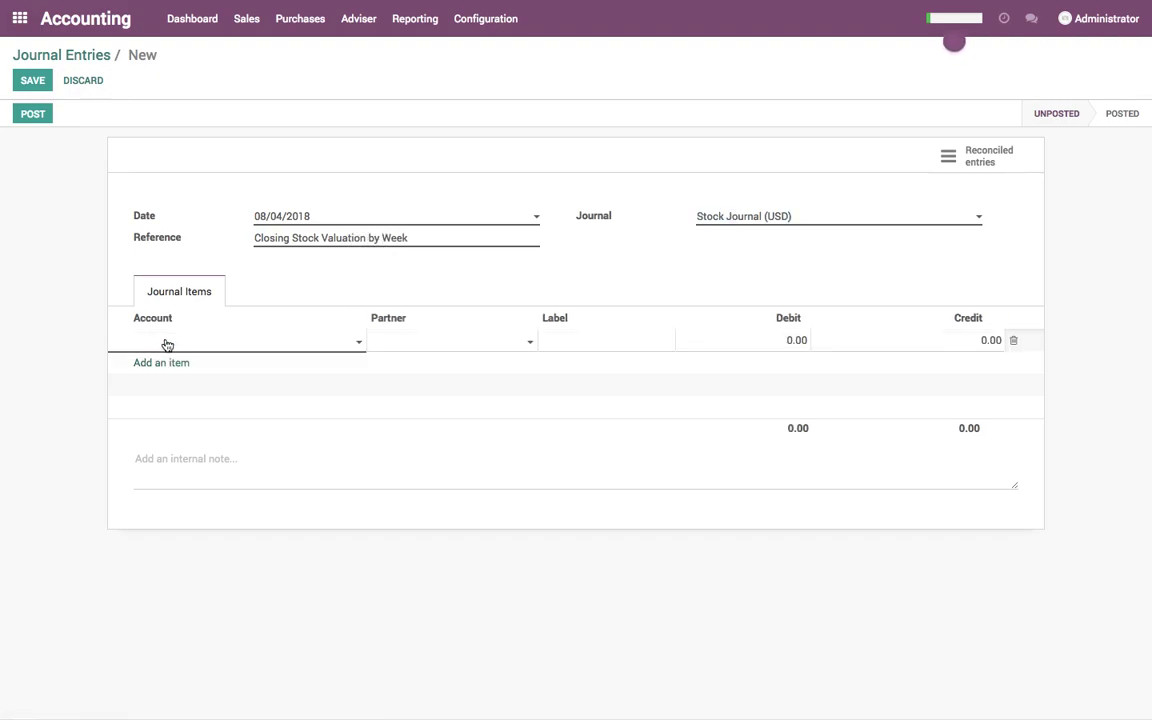
type("Valu")
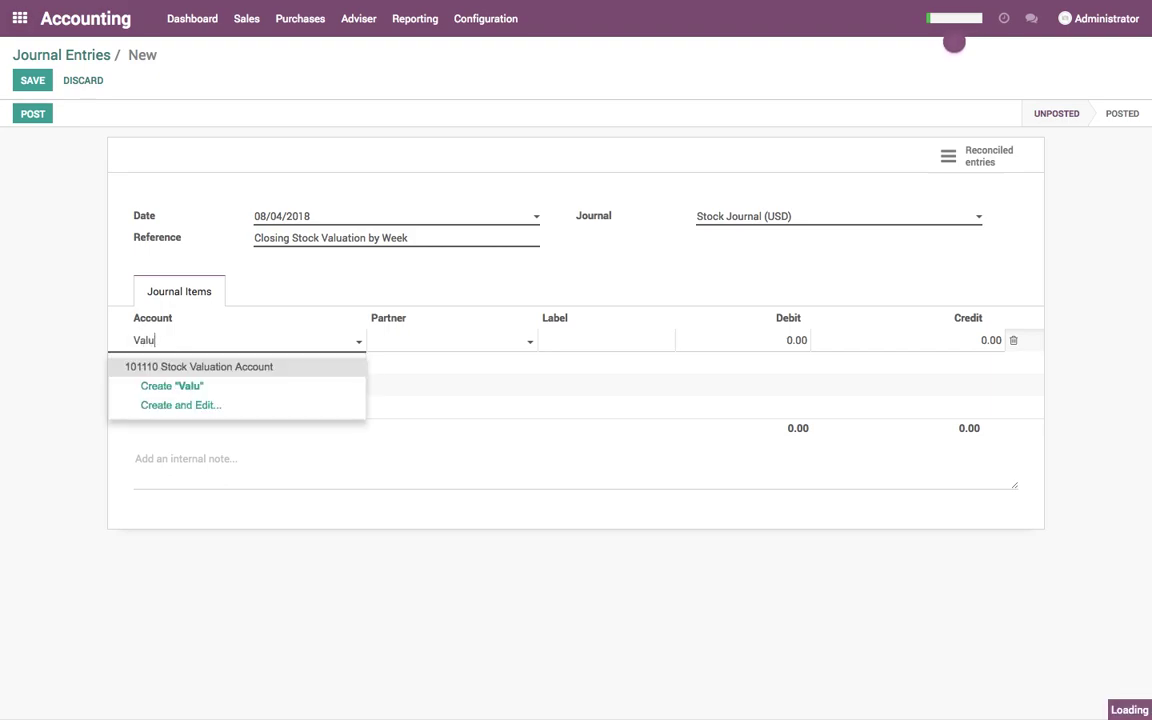
key("Tab")
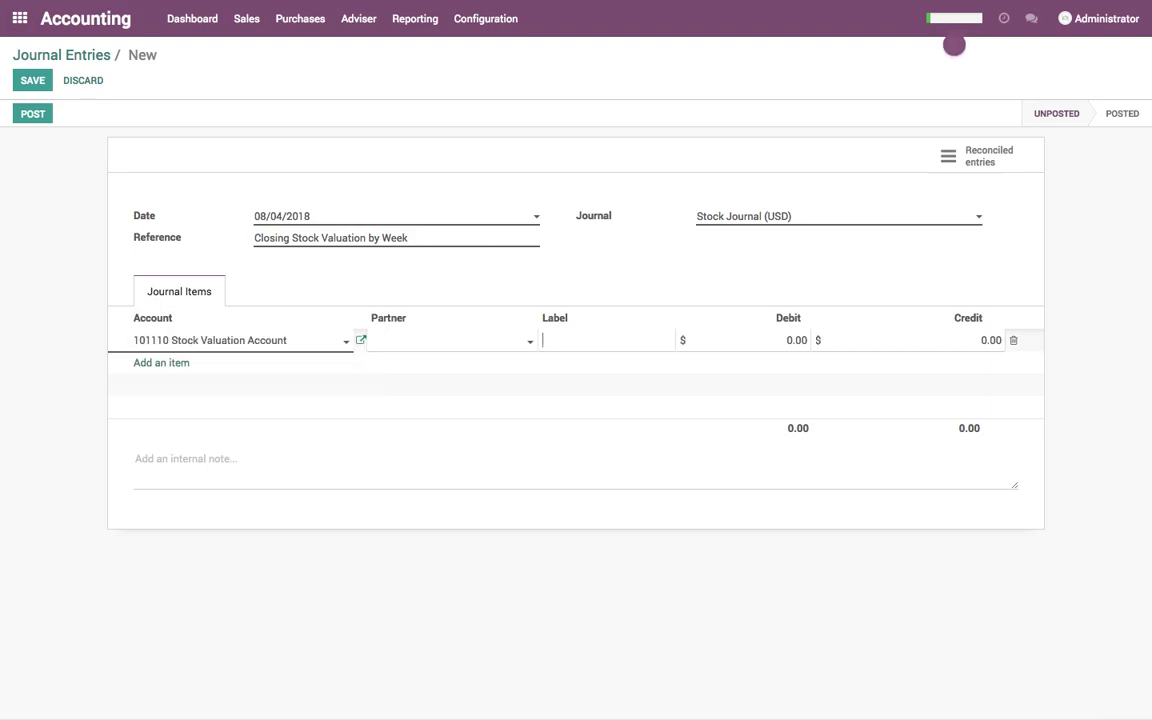
key("Tab")
type("Closing Stock")
type("Cost of Sold ")
type("goods")
key("Tab")
key("Tab")
type("1,")
type("600")
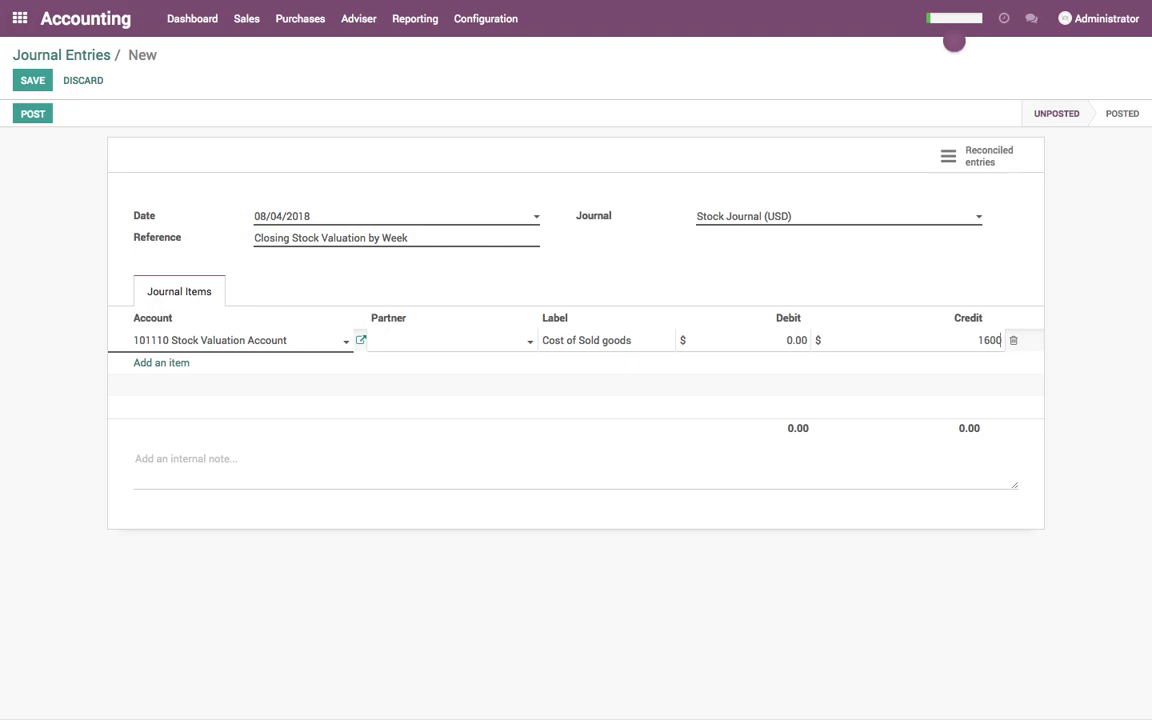
Step: Add a balancing 220000 Expenses item labelled "Cost of sold goods" with a debit of 1,600.00, and post the entry
key("Tab")
type("Exp")
key("Down")
key("Tab")
key("Tab")
type("Cost of sold goods")
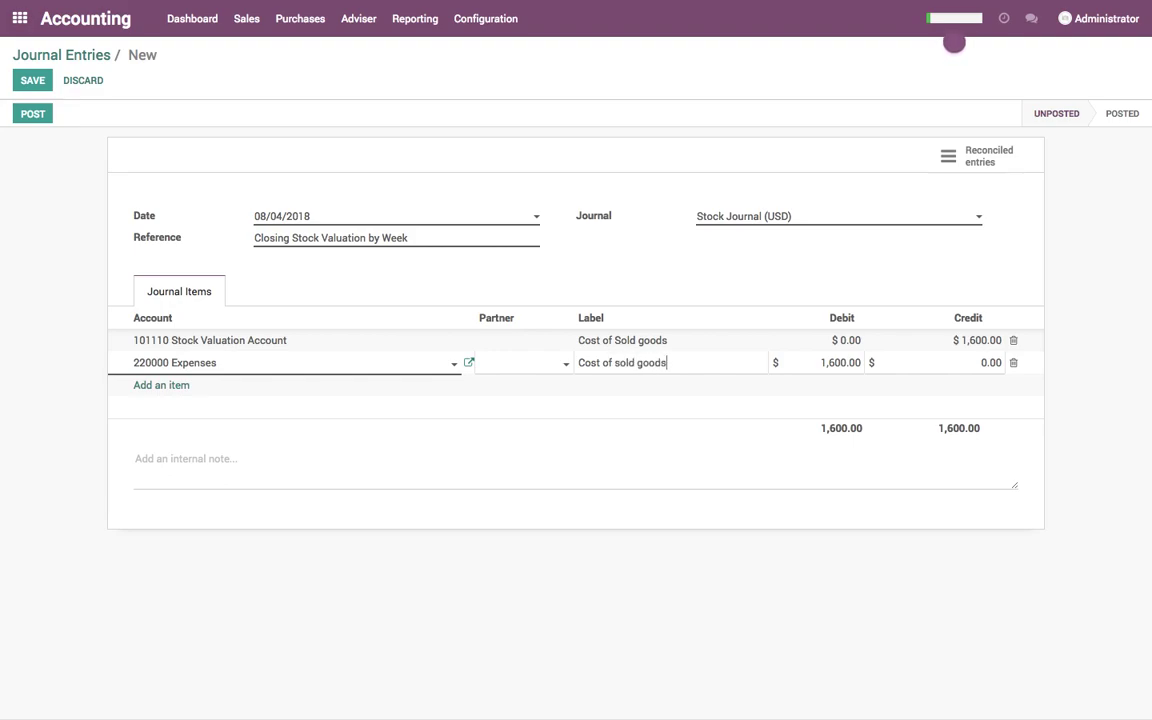
key("Tab")
left_click(572, 269)
left_click(33, 113)
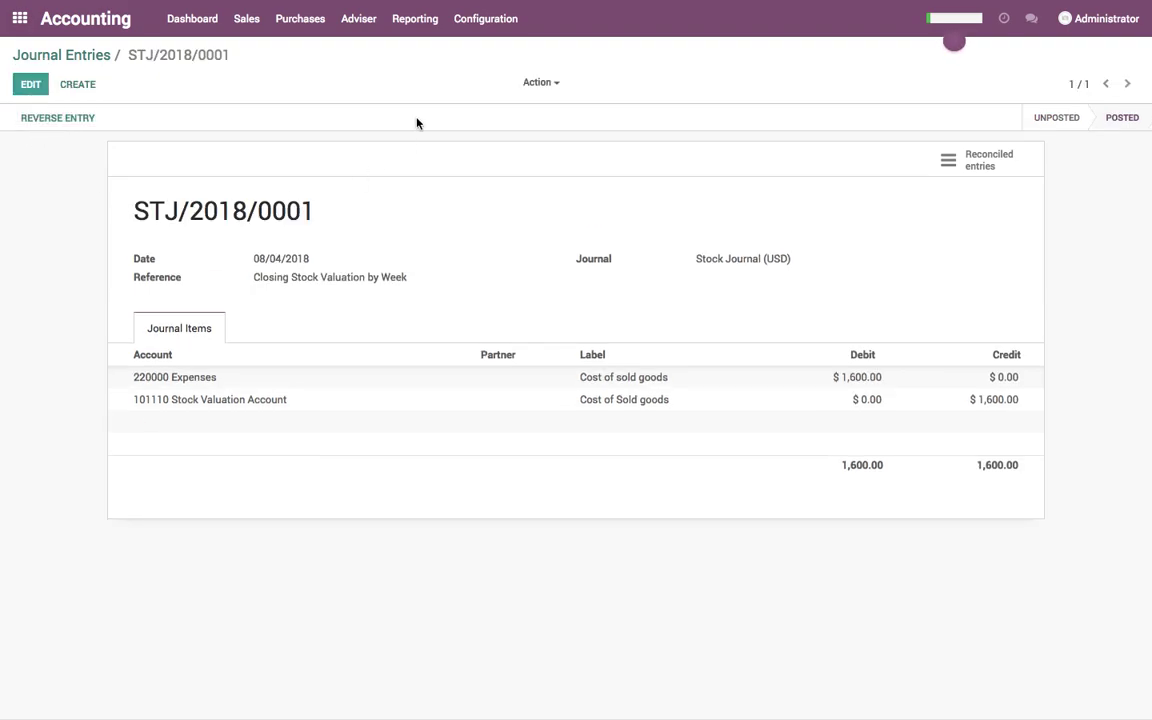
Step: Open the Profit and Loss report and check the expenses and net profit
left_click(405, 30)
left_click(422, 72)
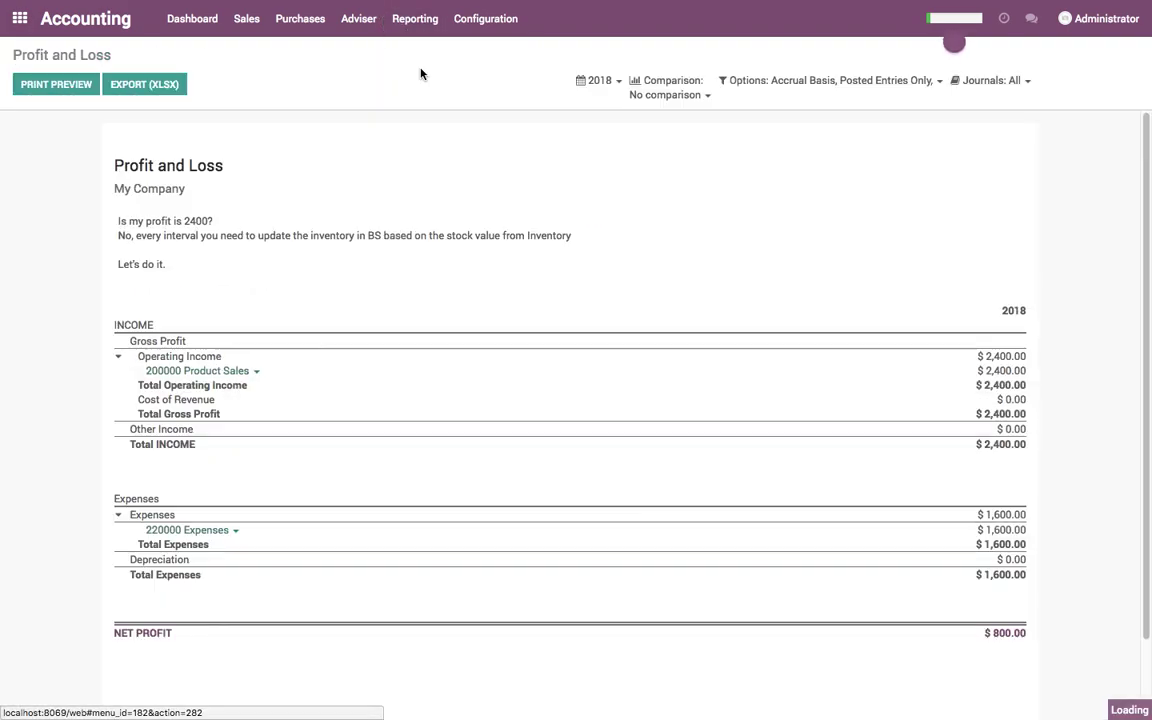
double_click(995, 632)
Step: Append the line "Now its perfect," to the Profit and Loss introductory explanation and save it
left_click(182, 260)
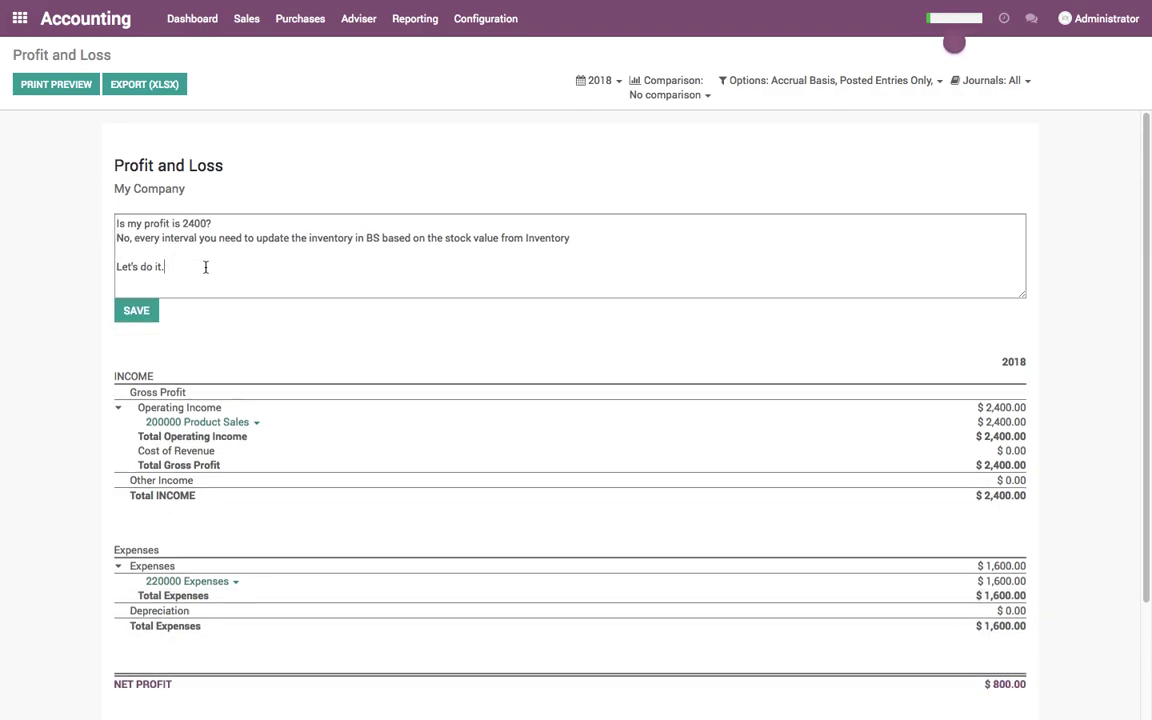
key("Return")
key("Return")
type("Now'ys")
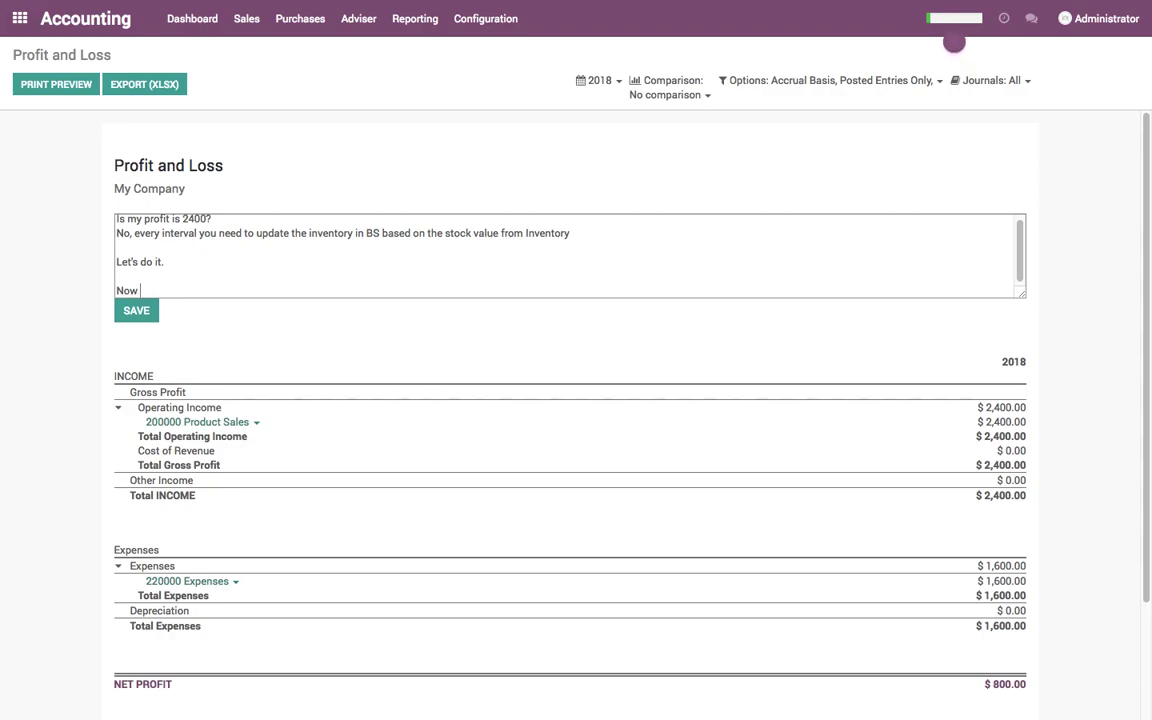
type("s perfect,")
left_click(140, 311)
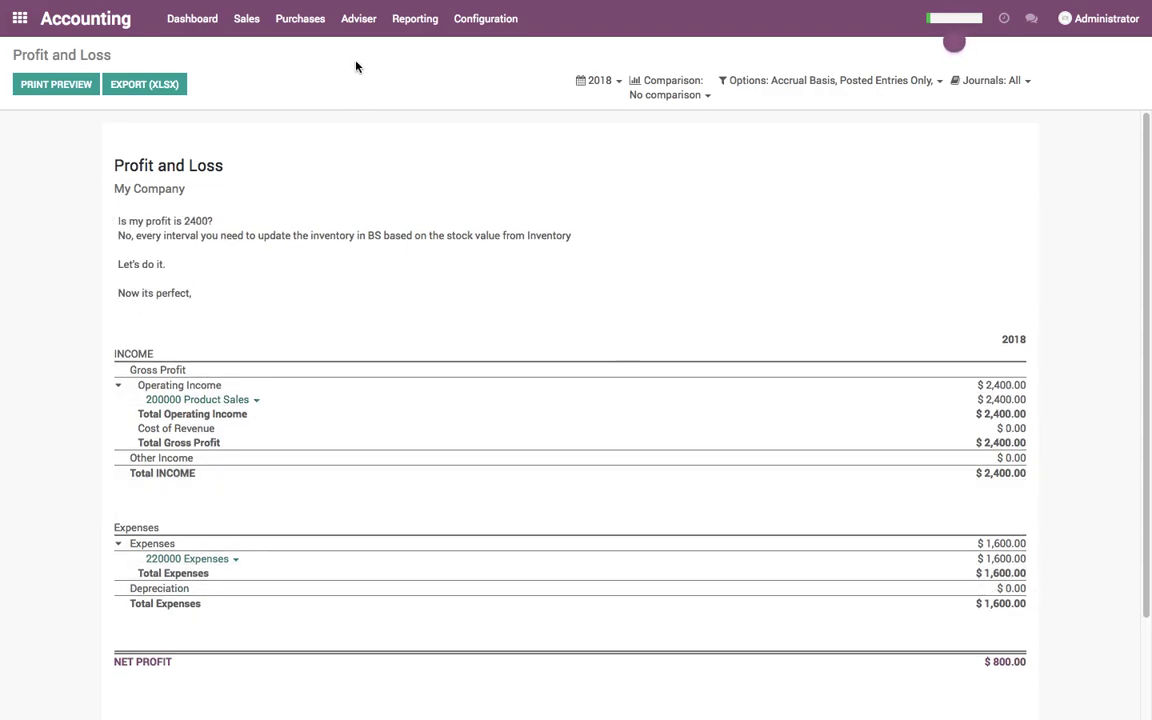
Step: Extend the Balance Sheet's Stock Valuation footnote with "Every week you have to pass a closing stock journal entry, that will encode SOGS and Inventory valuation in BS"
left_click(410, 20)
left_click(426, 91)
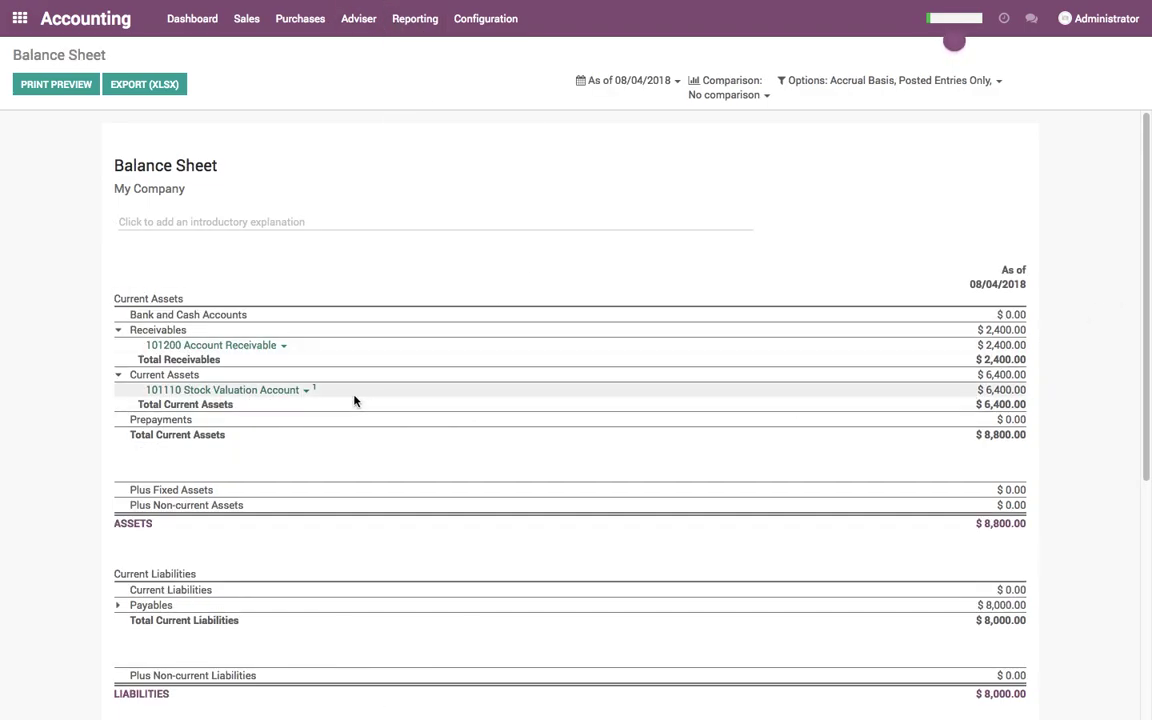
left_click(308, 390)
left_click(248, 451)
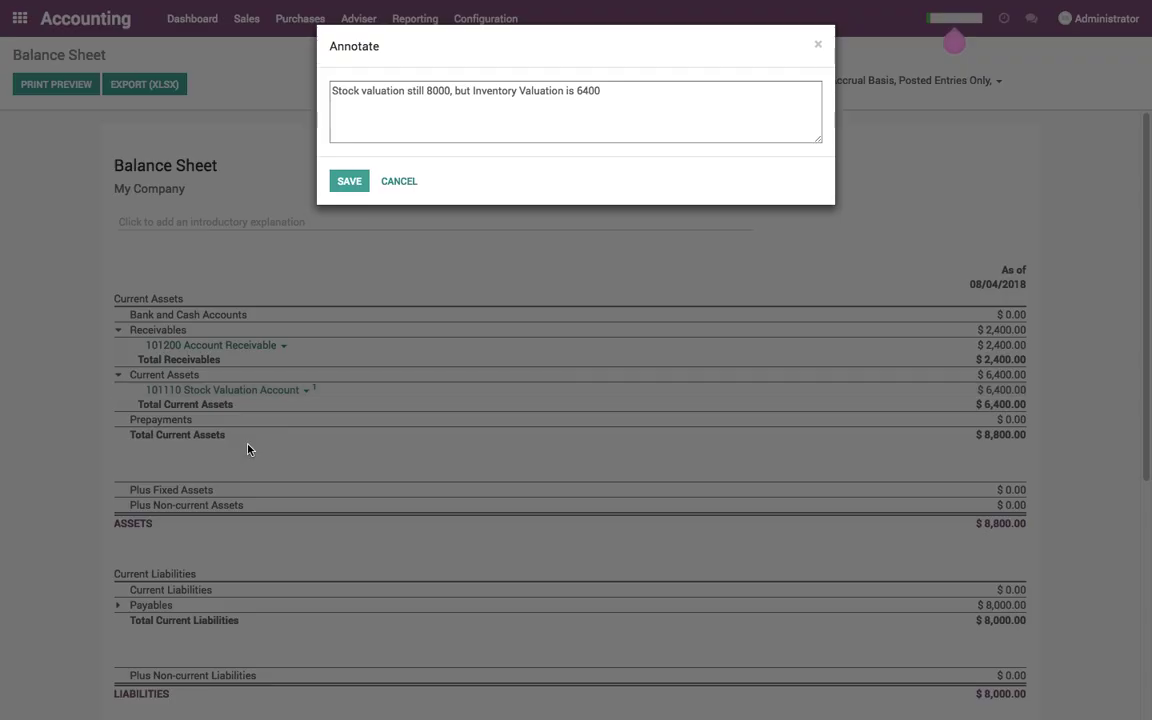
type(",")
key("Return")
type("Every week you")
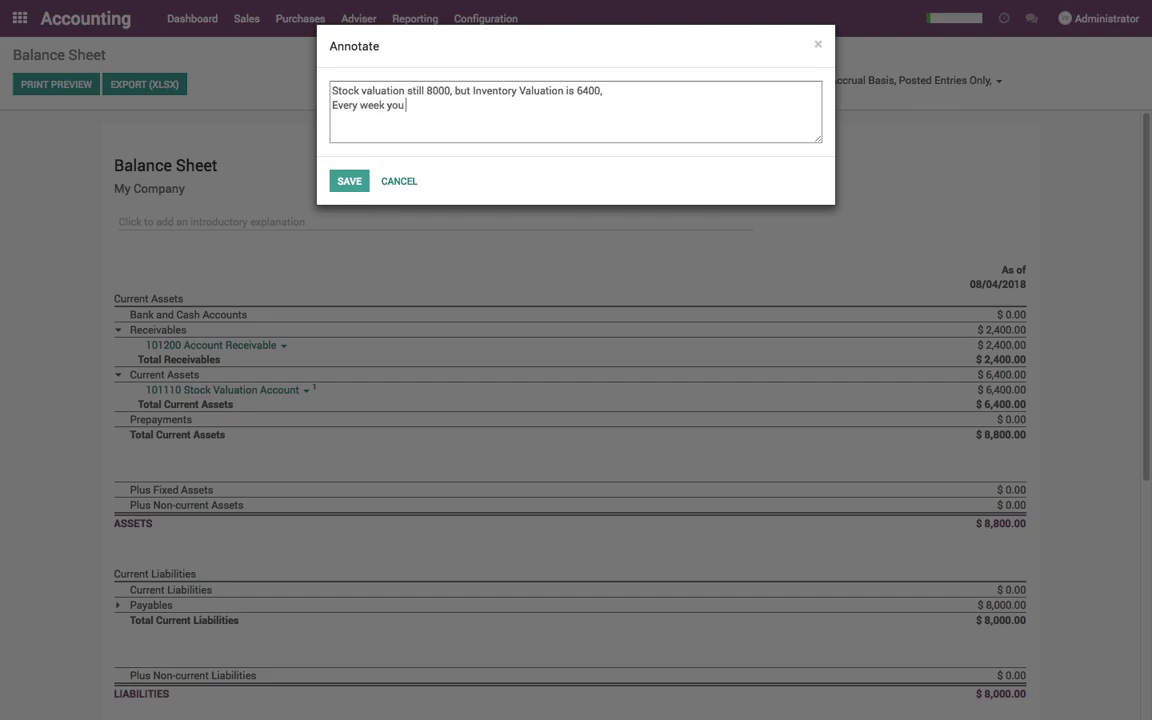
type(" have to pass a closing stock journal entry, that will")
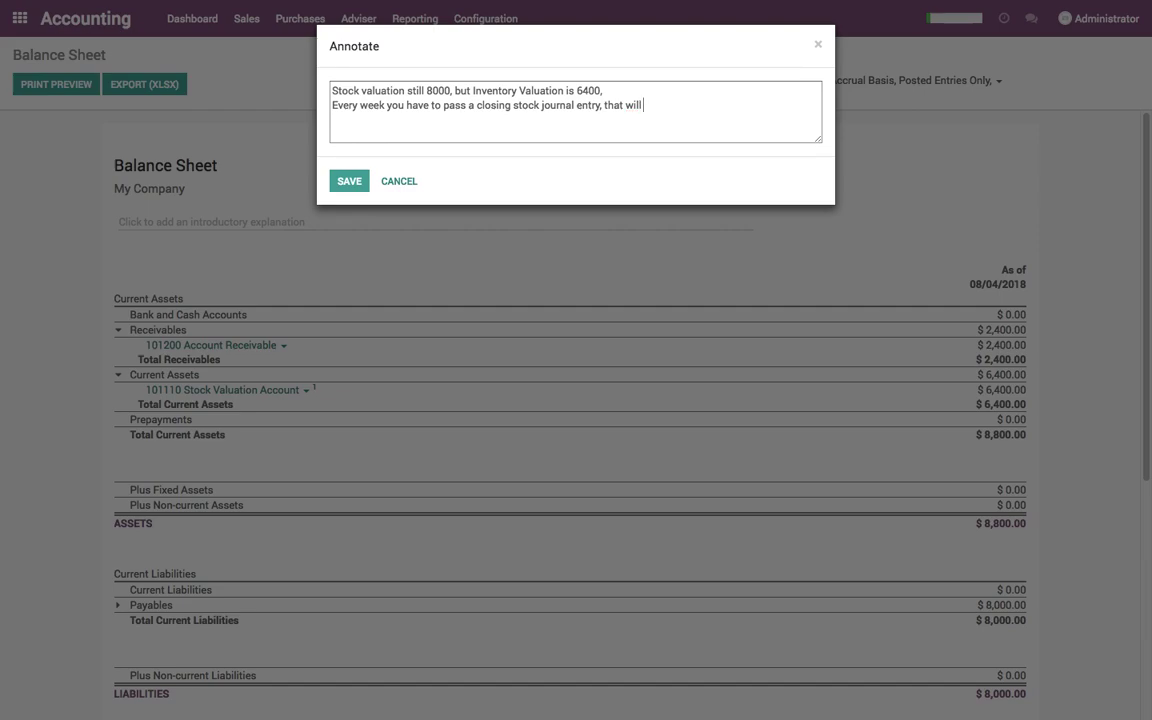
type("encode SOGS and Invento")
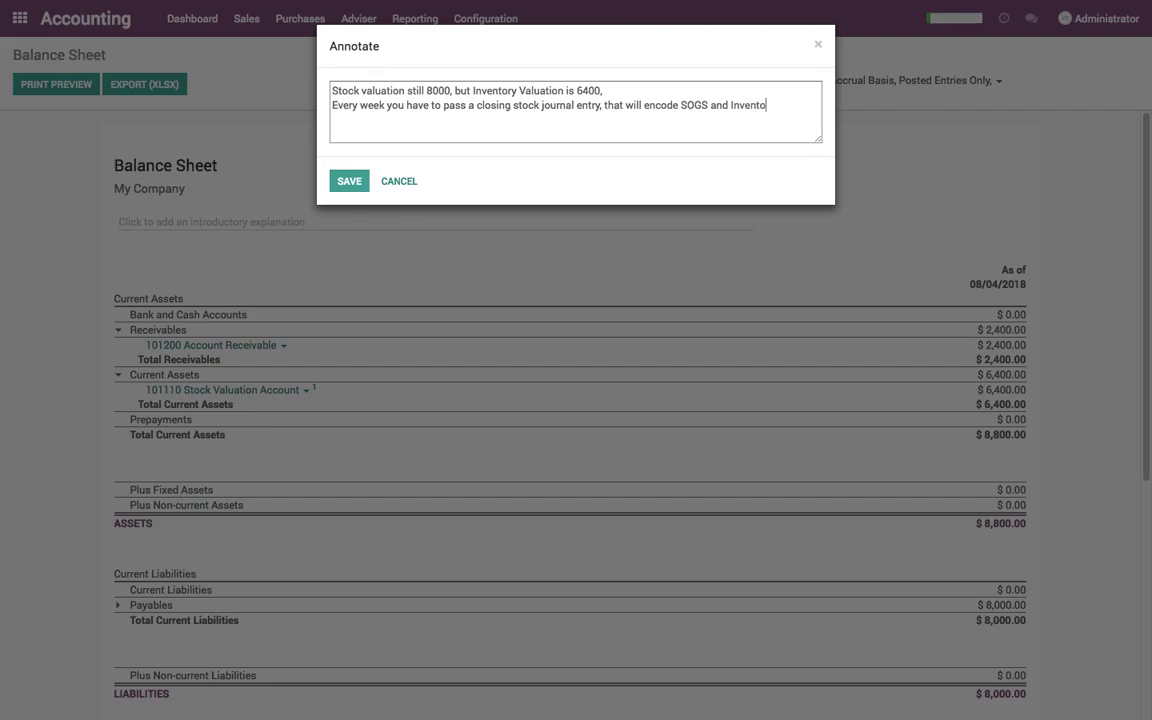
type("ry valuation in BS")
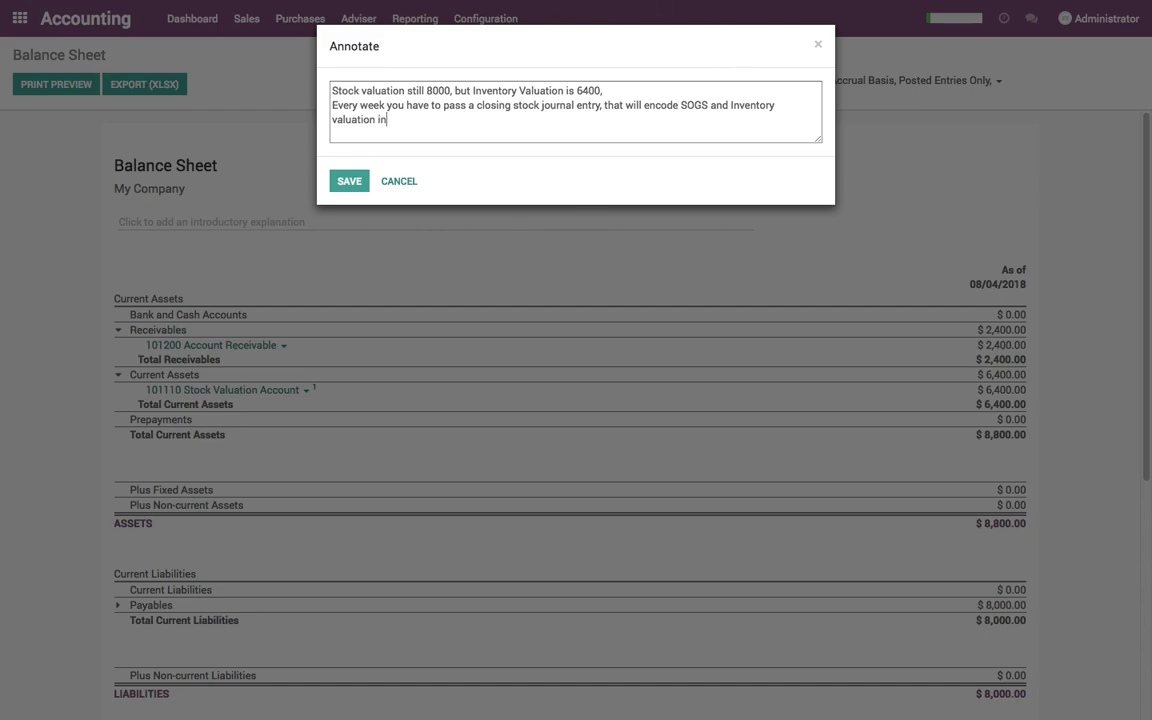